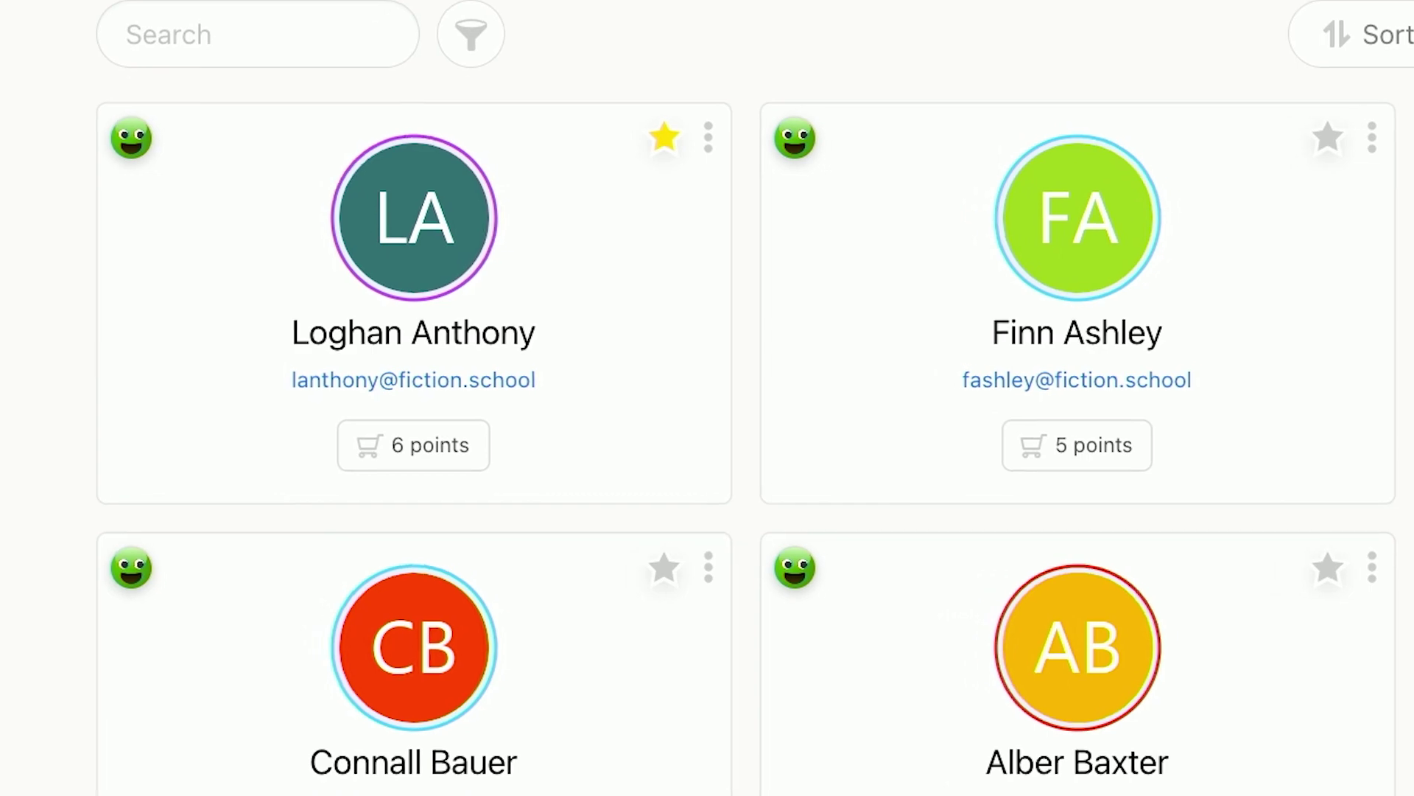
# - Open the first student's favorite groups to see their Period 1 Math membership
pyautogui.click(666, 138)
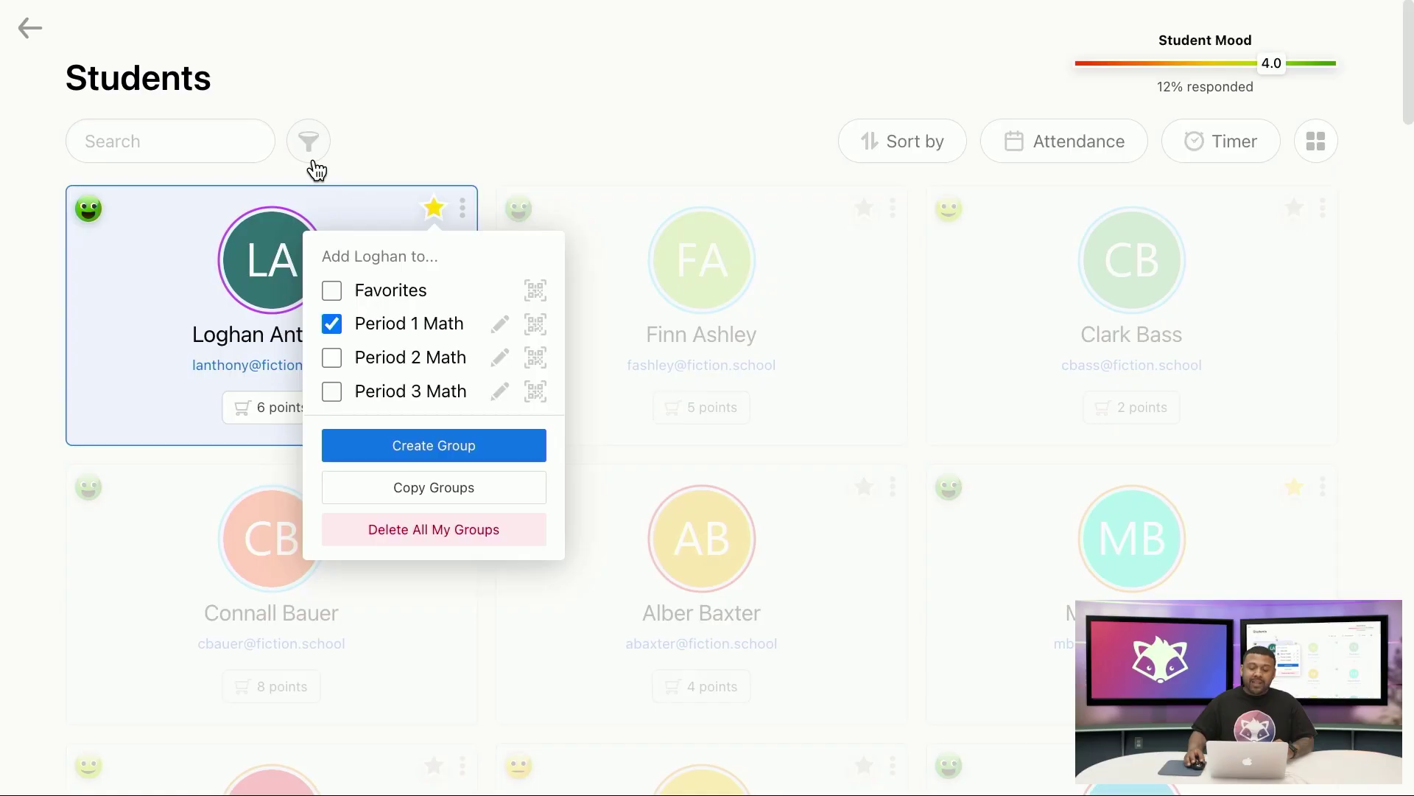
# - Filter the Students roster by the Period 1 Math favorite group
pyautogui.click(568, 287)
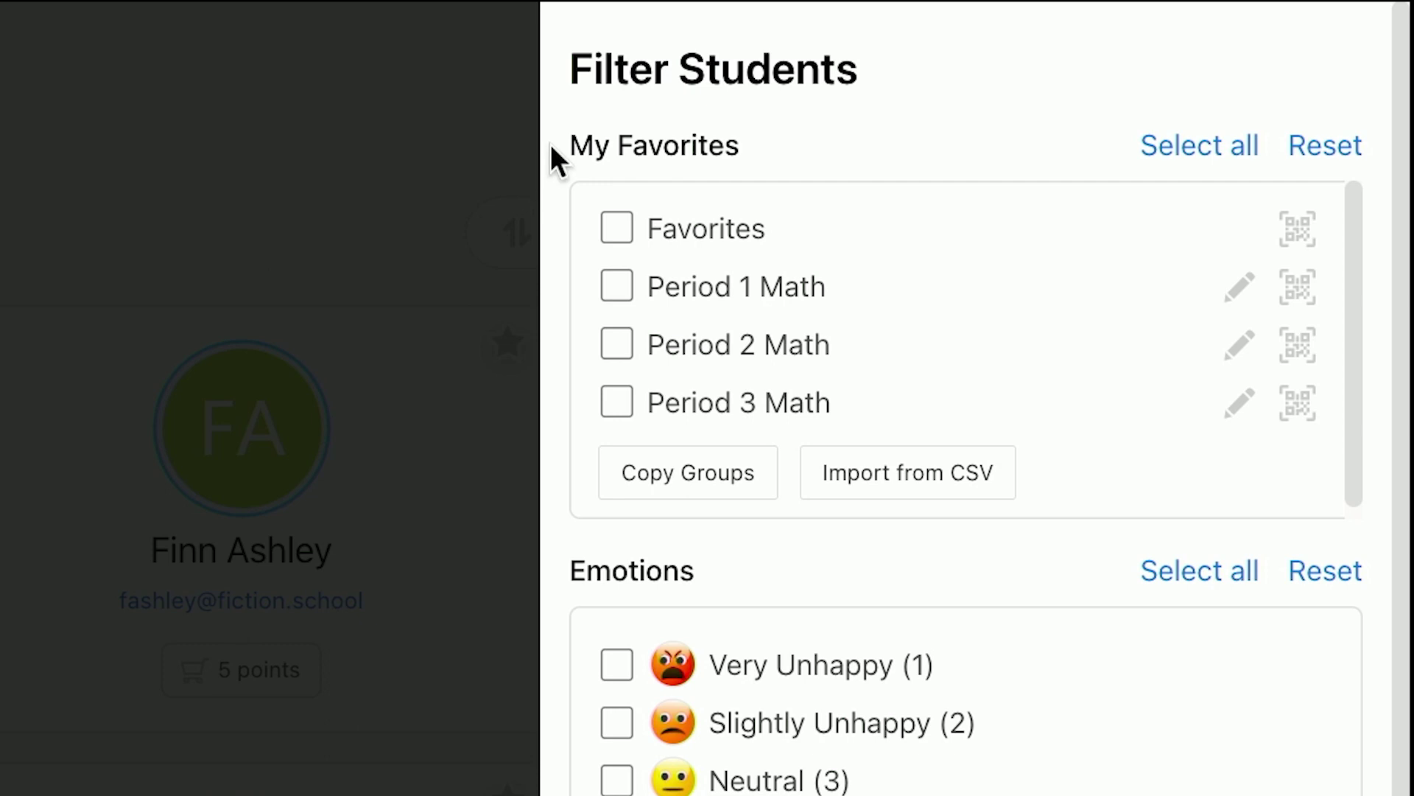
pyautogui.click(631, 287)
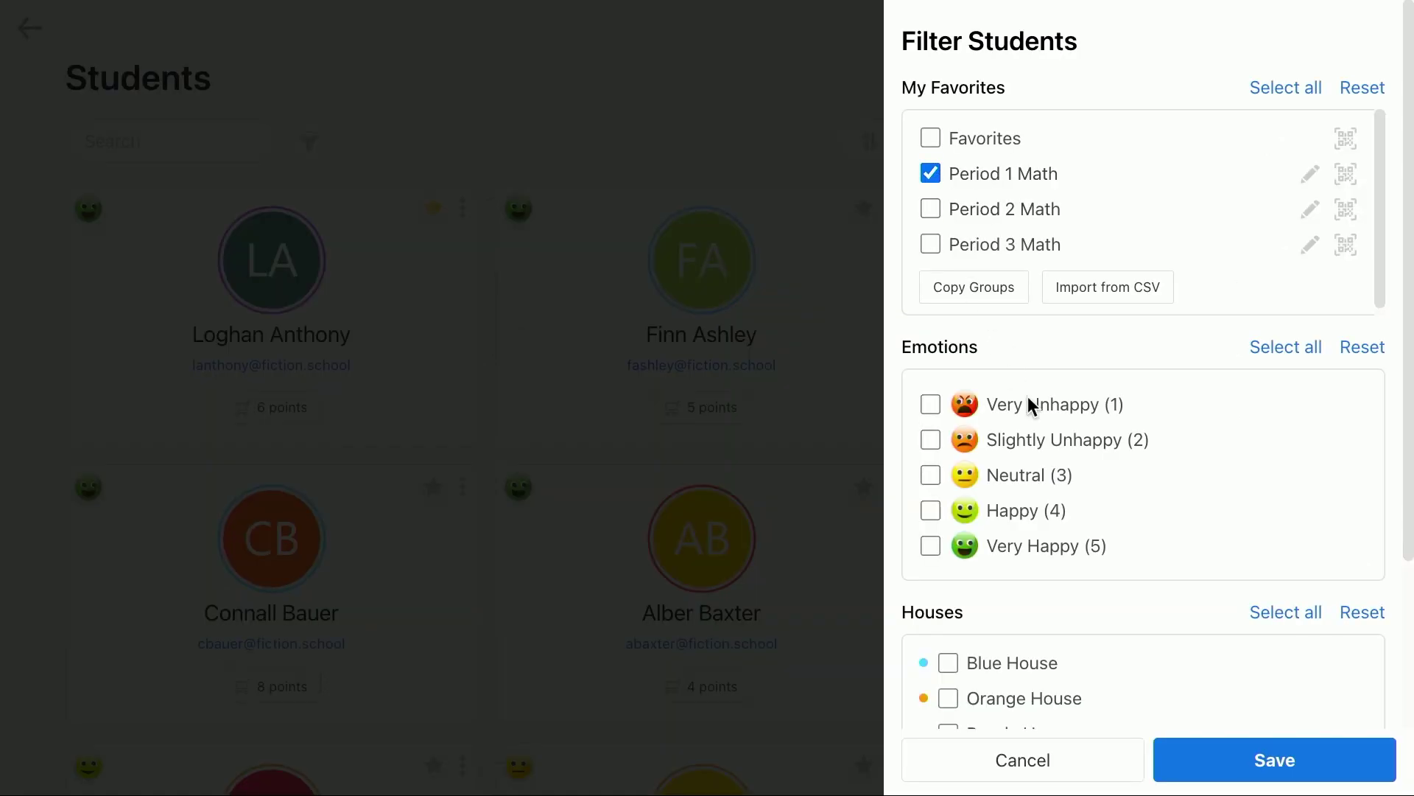
pyautogui.click(1223, 771)
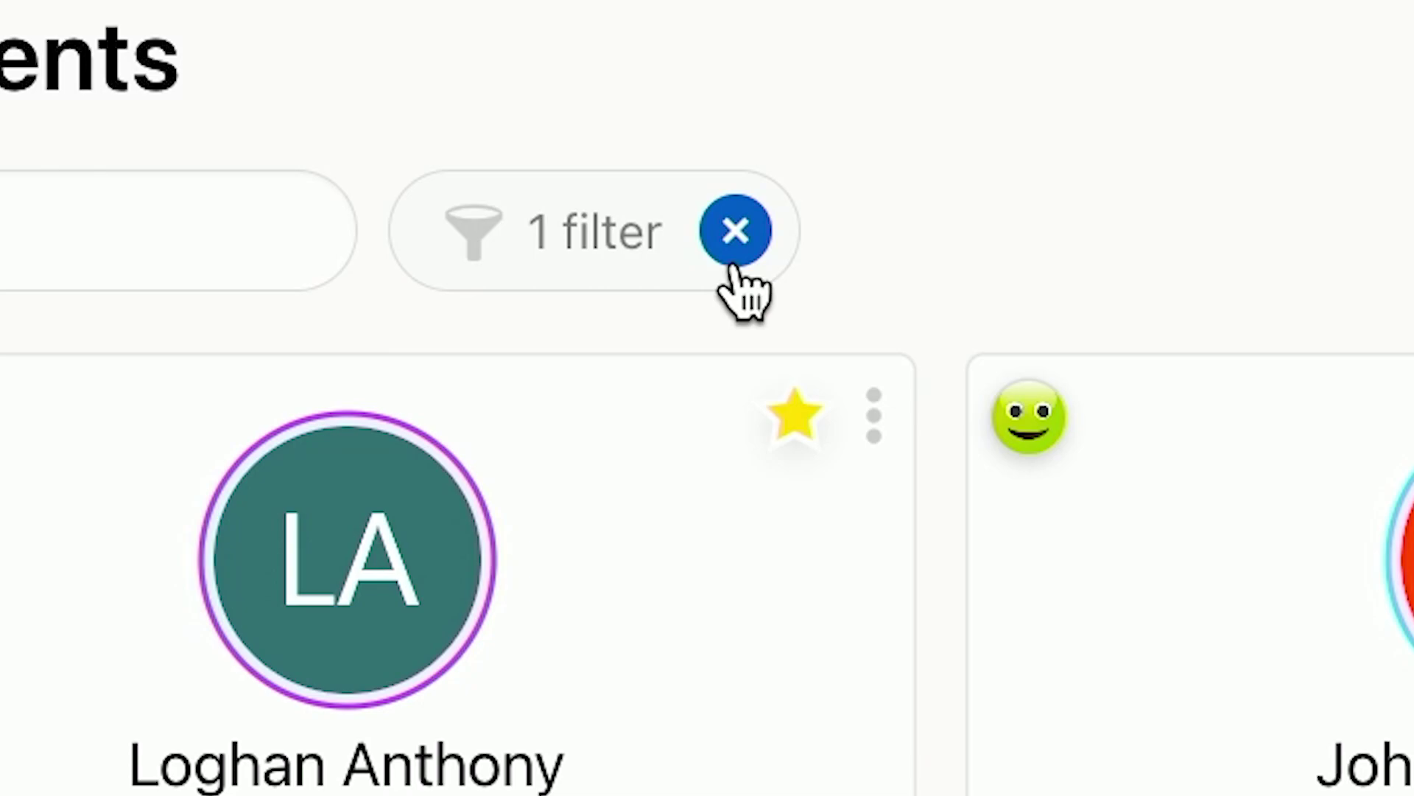
# - Reset the My Favorites filter and save so all students show again
pyautogui.click(446, 230)
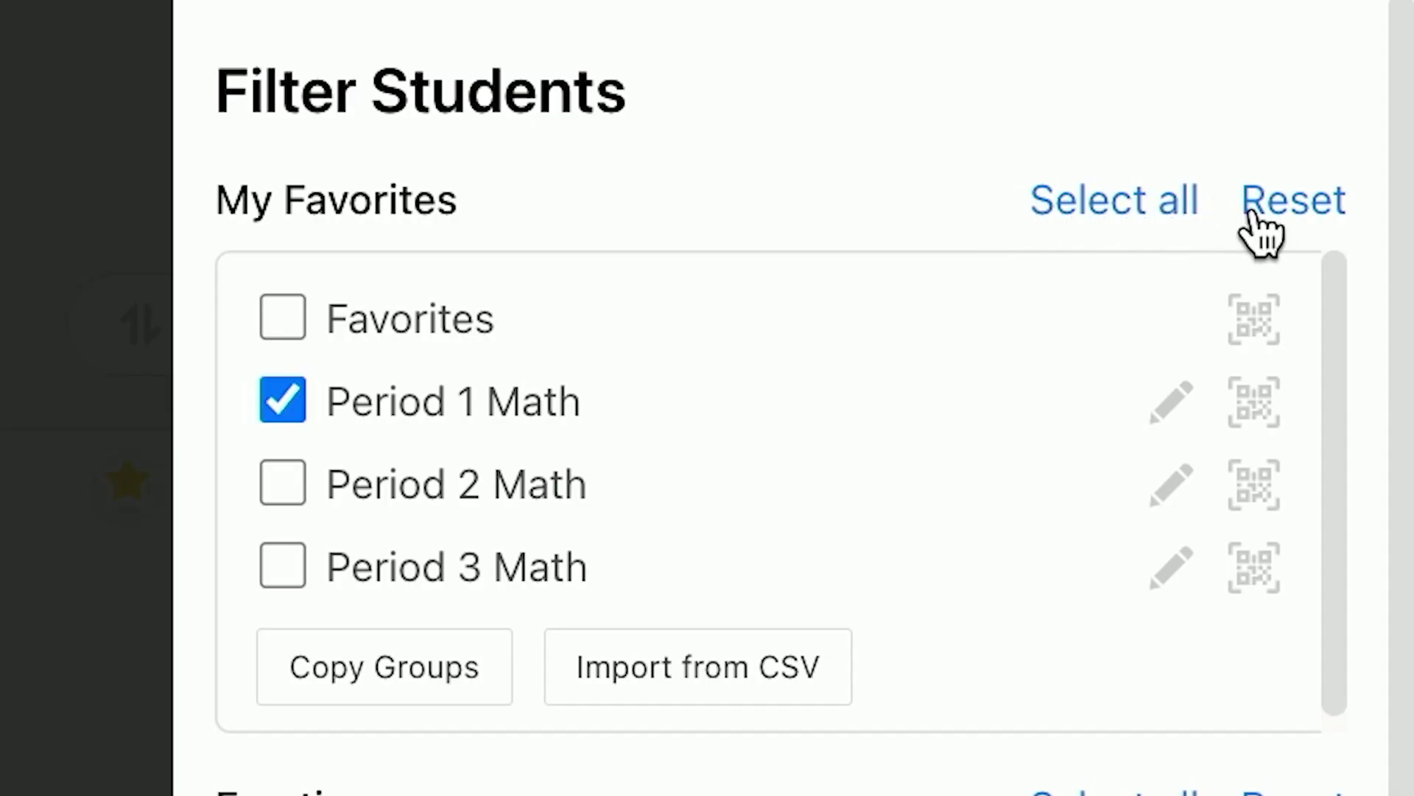
pyautogui.click(1346, 91)
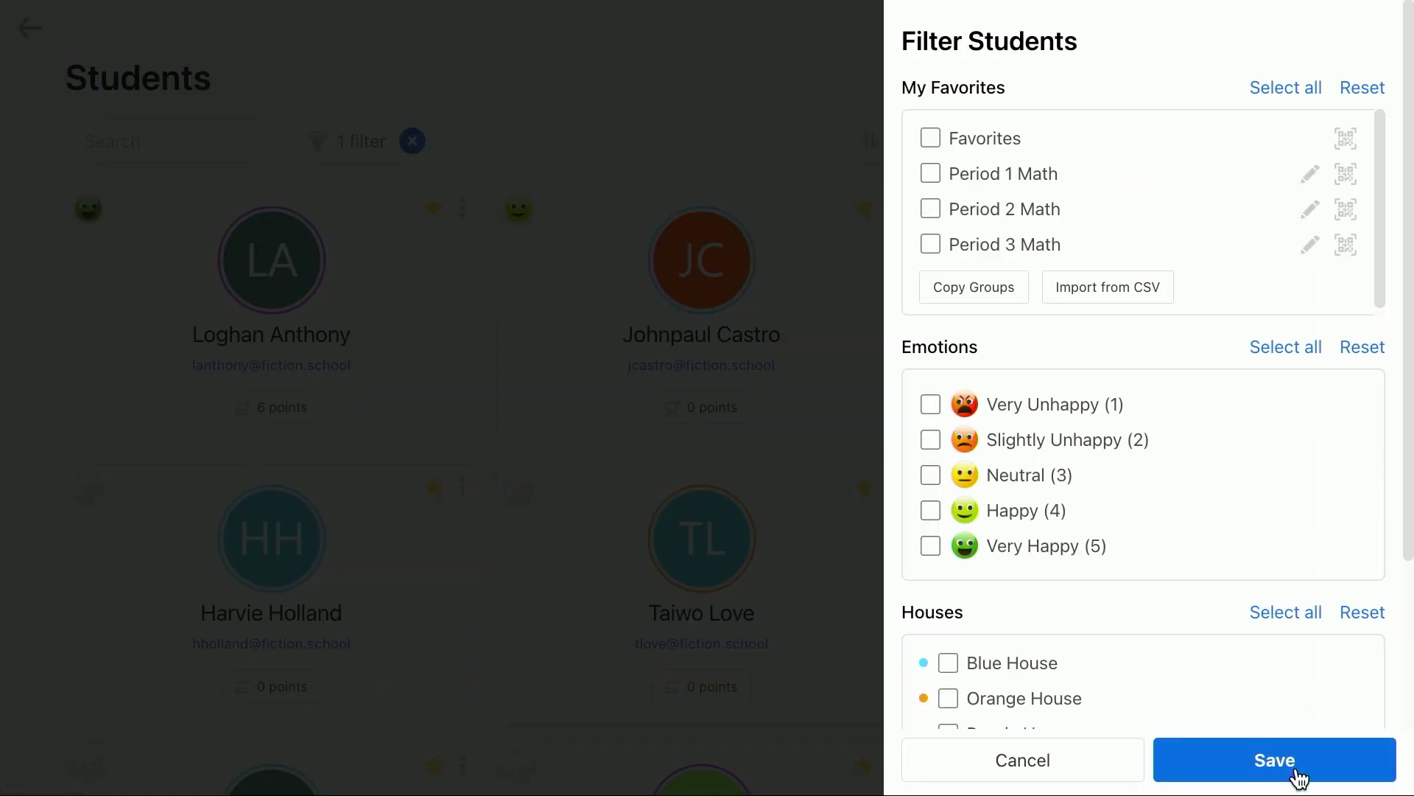
pyautogui.click(1295, 773)
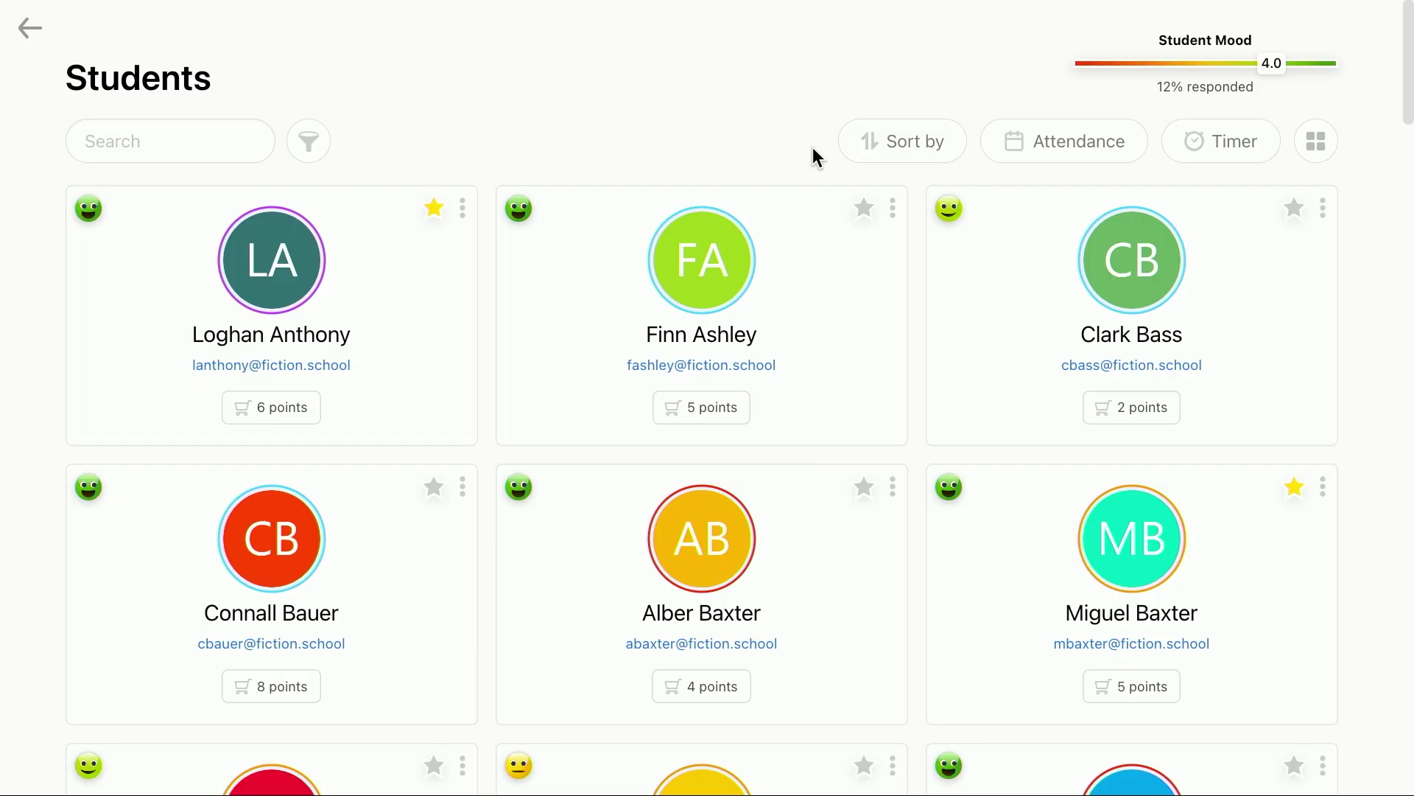
# - Create a 'Period 4 Math' group and assign the second student to it
pyautogui.click(864, 209)
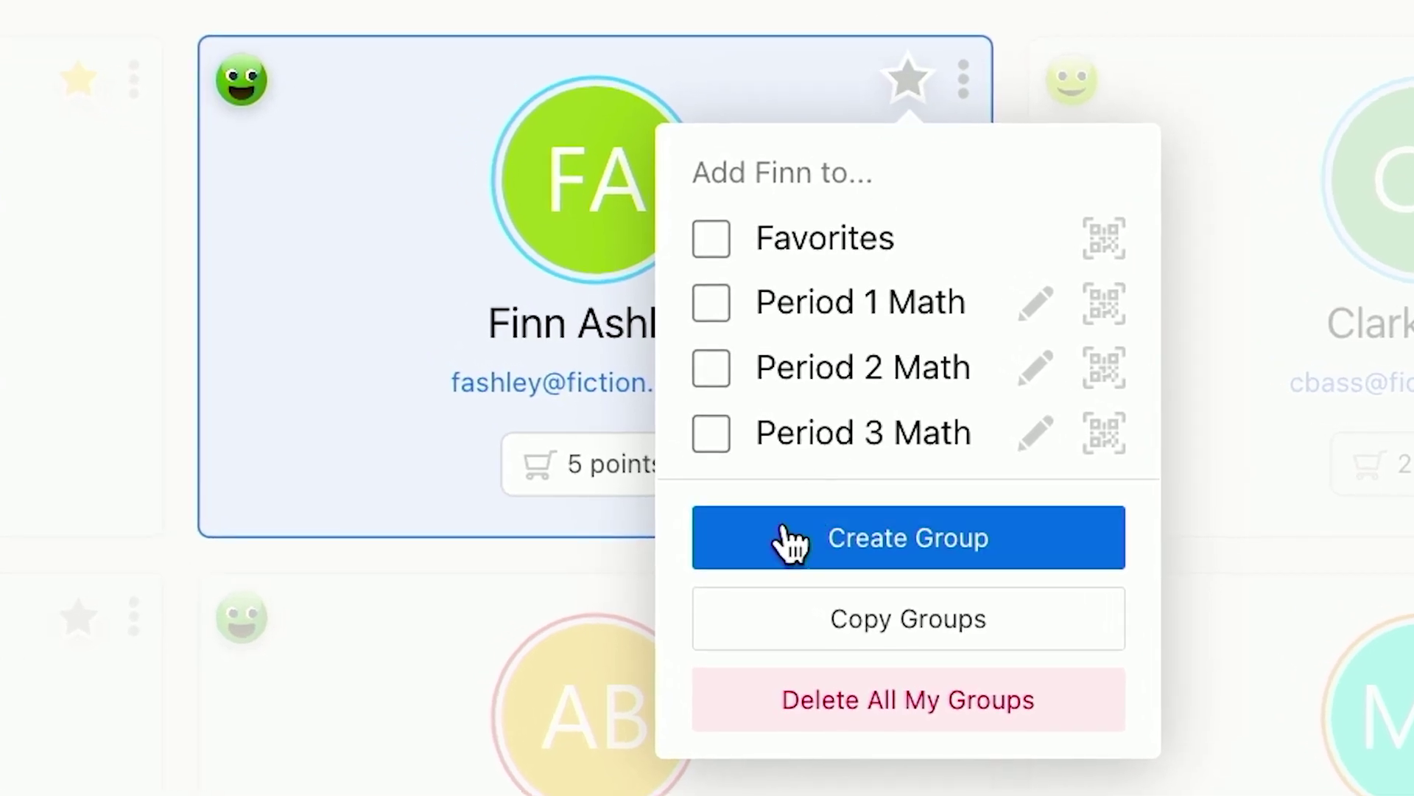
pyautogui.click(785, 542)
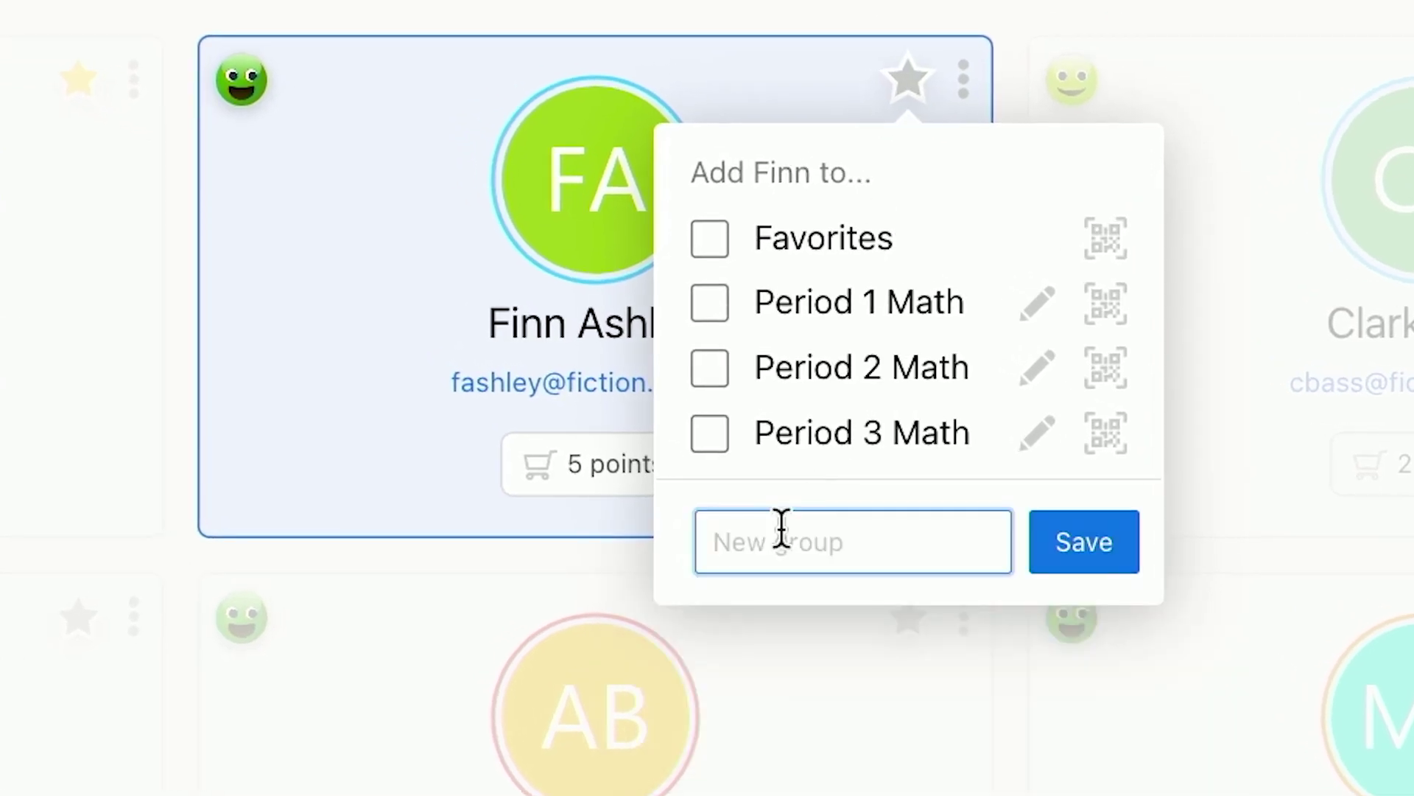
pyautogui.write('Period 4 Math')
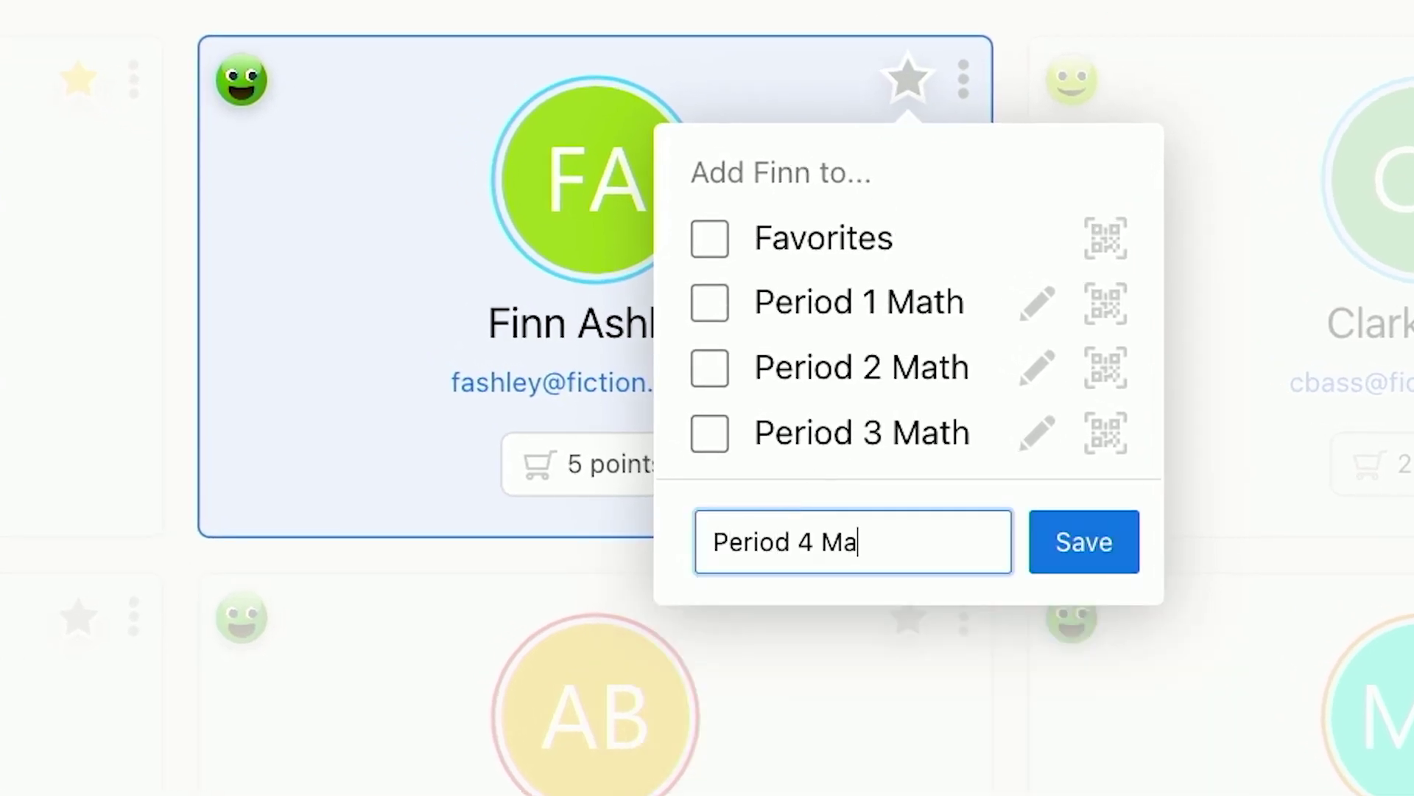
pyautogui.click(1074, 560)
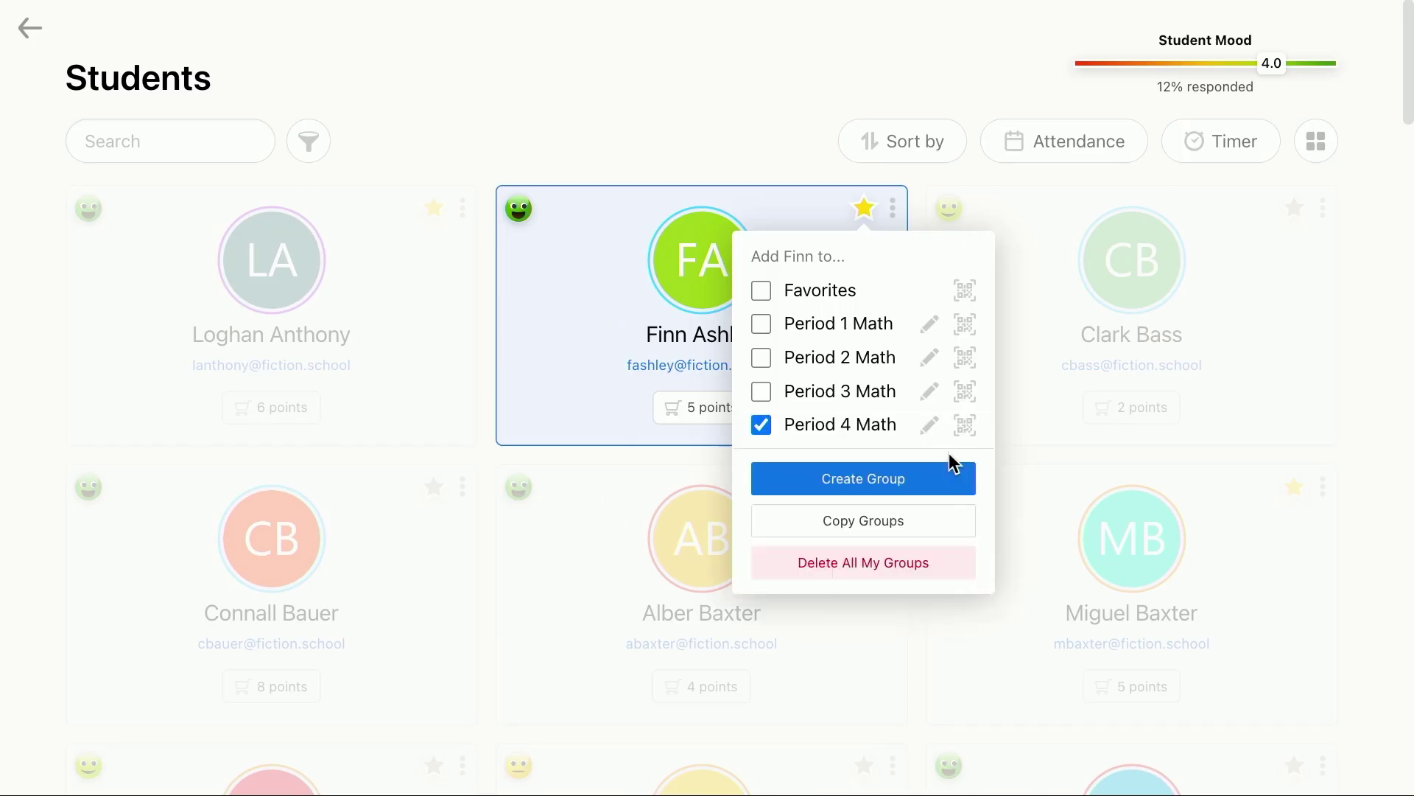
pyautogui.click(759, 151)
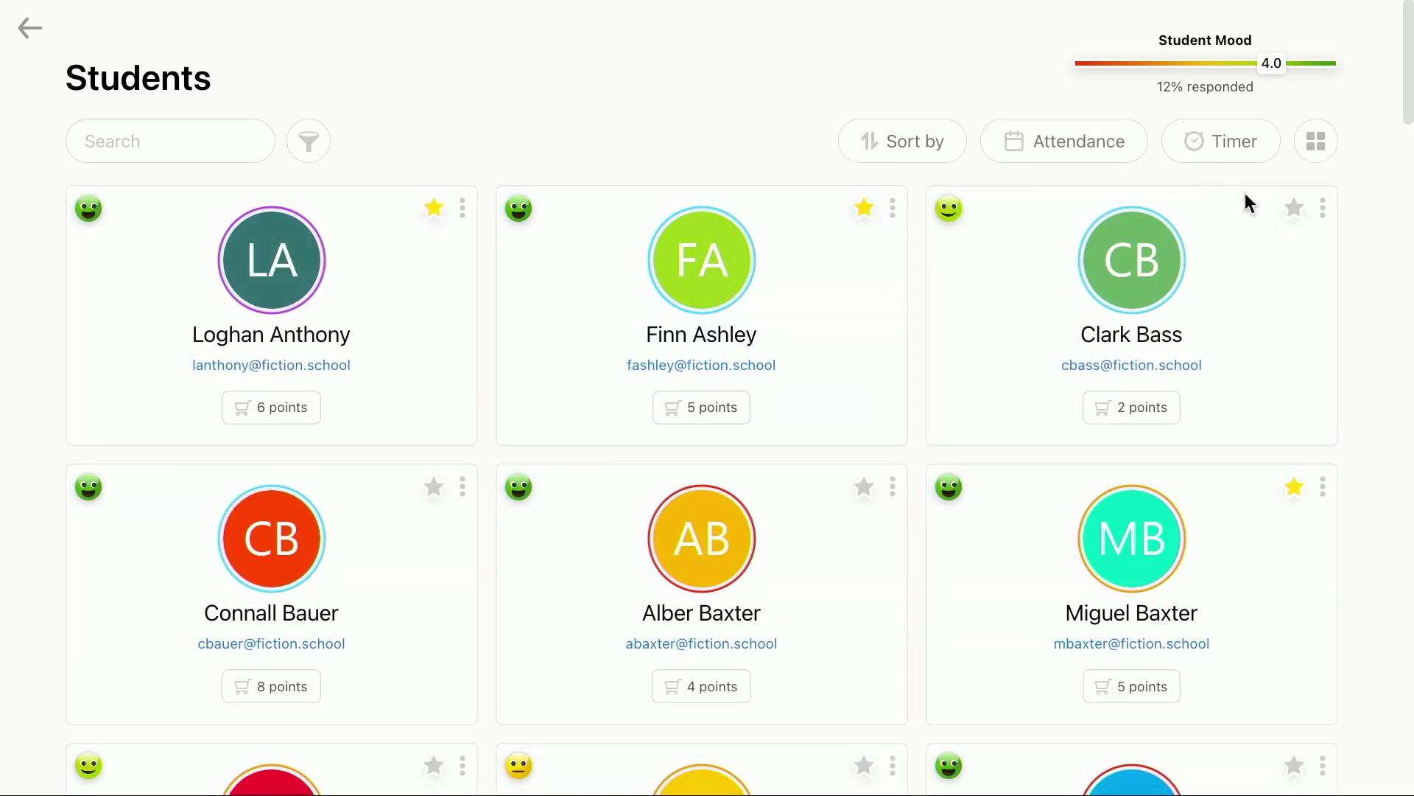
# - Add two more students to Period 4 Math and remove another from Period 2 Math
pyautogui.click(1294, 209)
pyautogui.click(1203, 429)
pyautogui.click(438, 446)
pyautogui.click(435, 490)
pyautogui.click(418, 293)
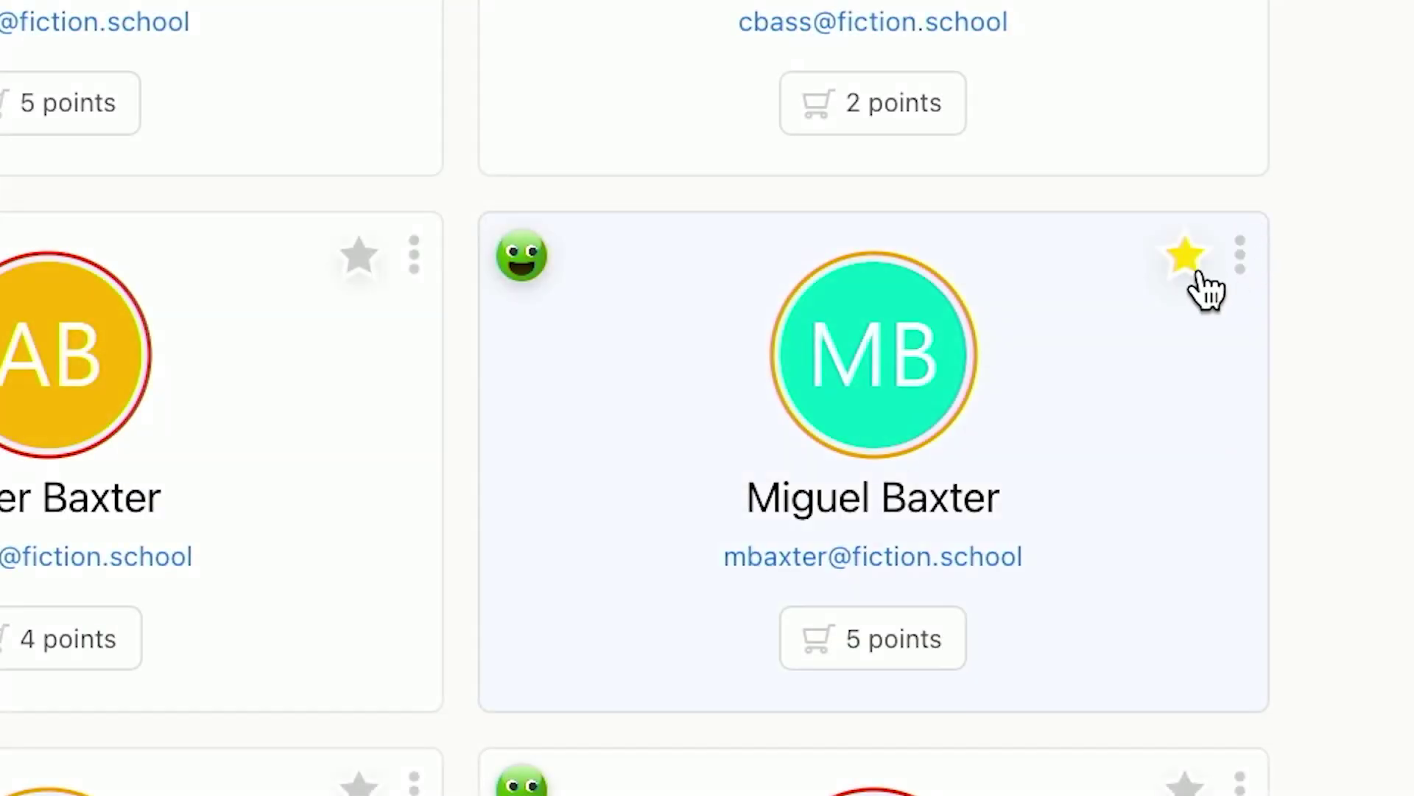
pyautogui.click(1186, 258)
pyautogui.click(935, 10)
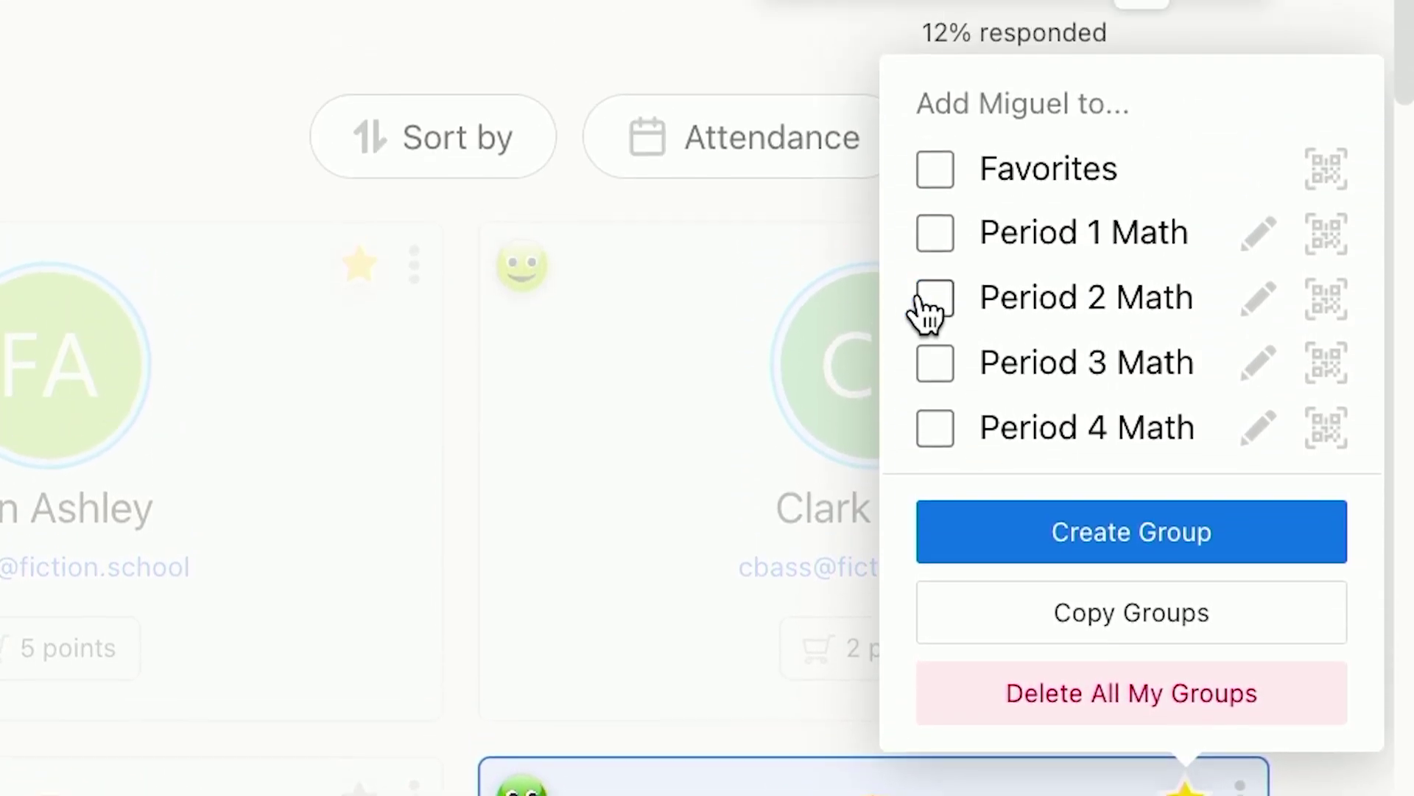
pyautogui.click(695, 202)
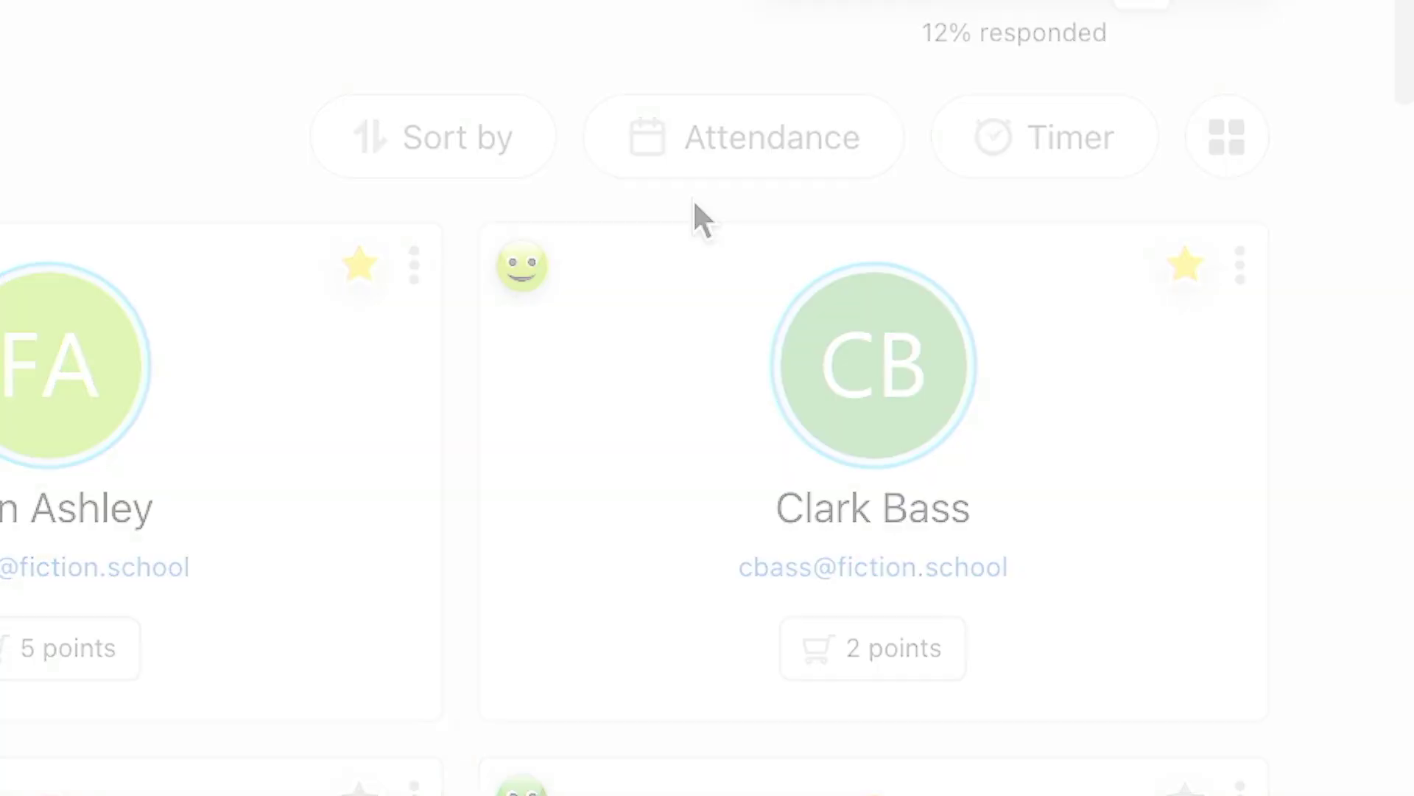
# - Delete the Period 4 Math group and confirm the permanent deletion
pyautogui.click(359, 264)
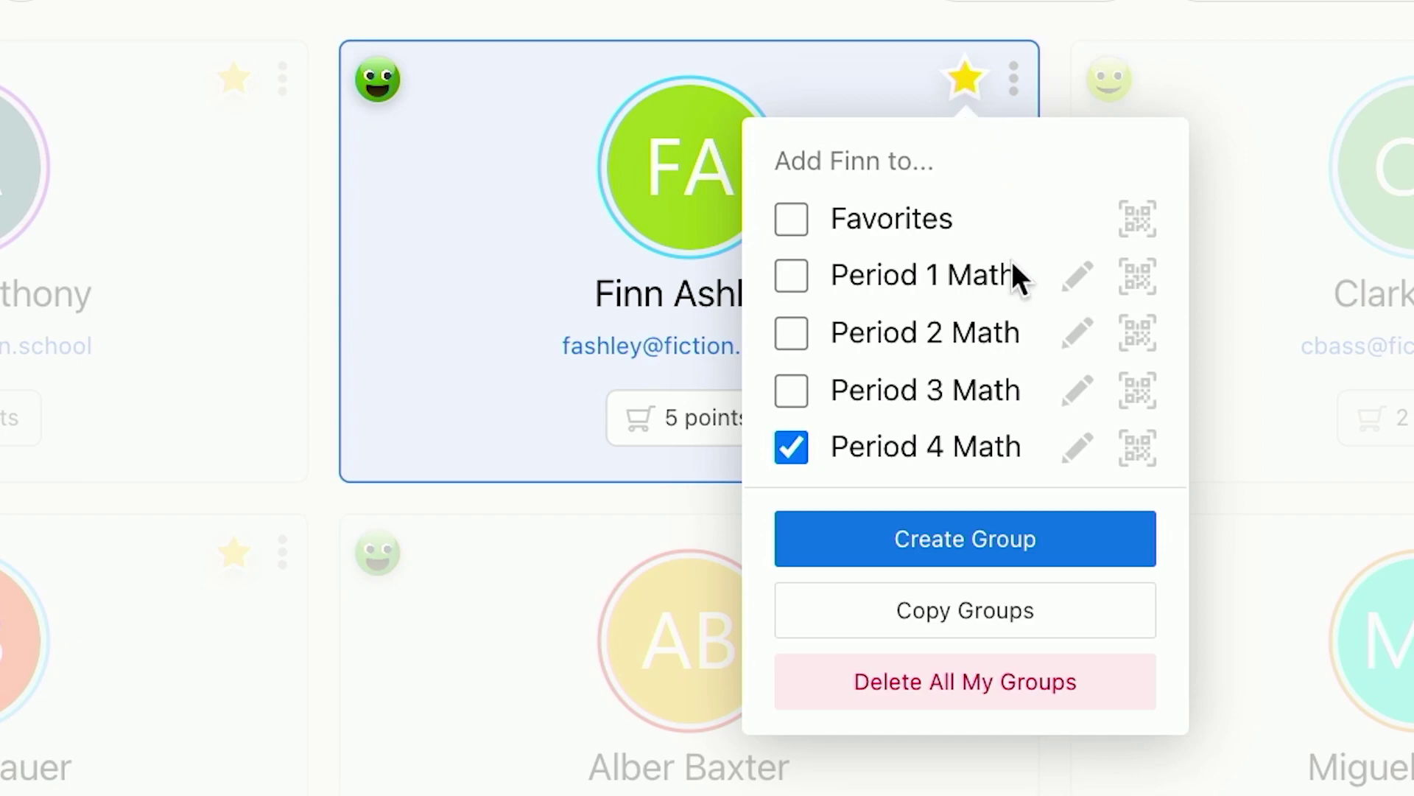
pyautogui.click(1077, 448)
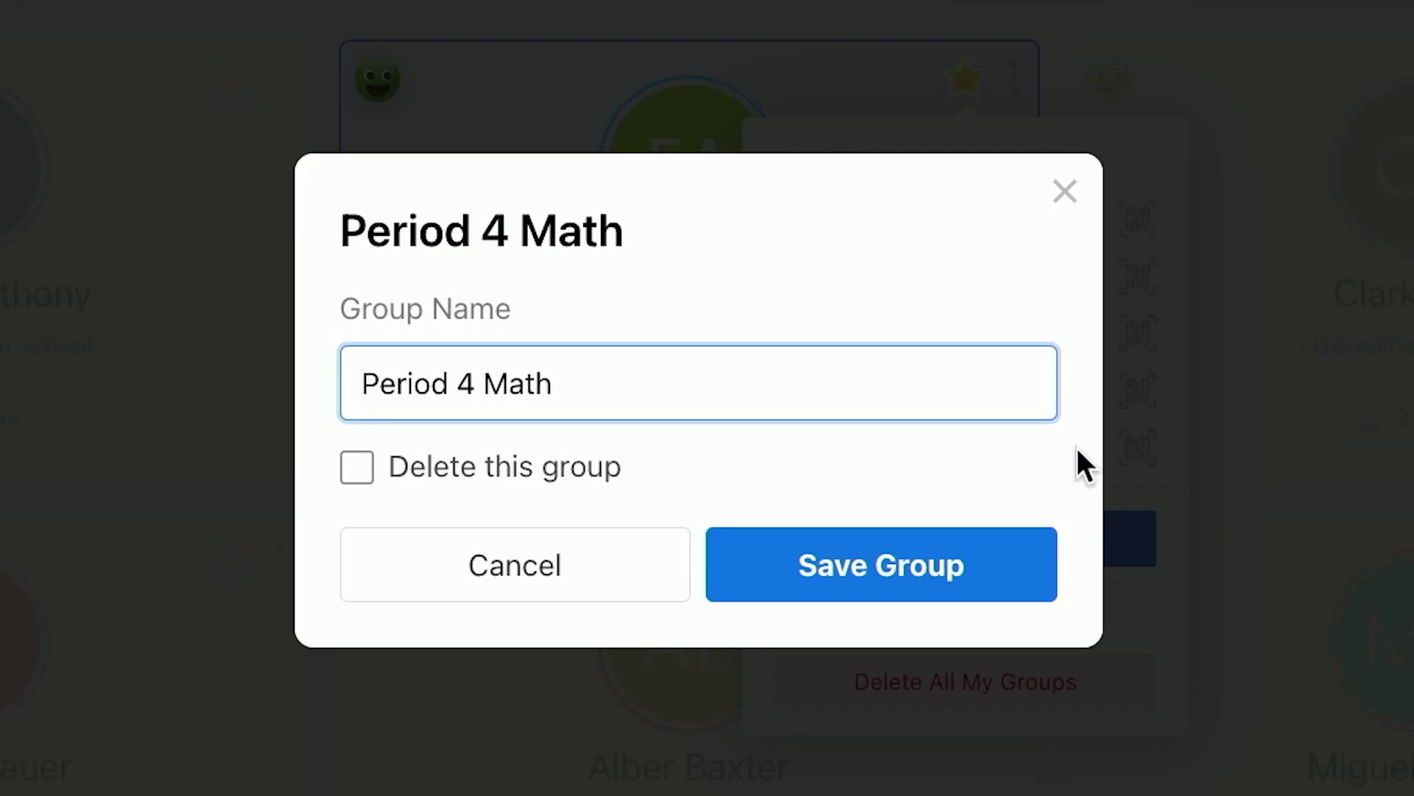
pyautogui.click(551, 481)
pyautogui.click(762, 583)
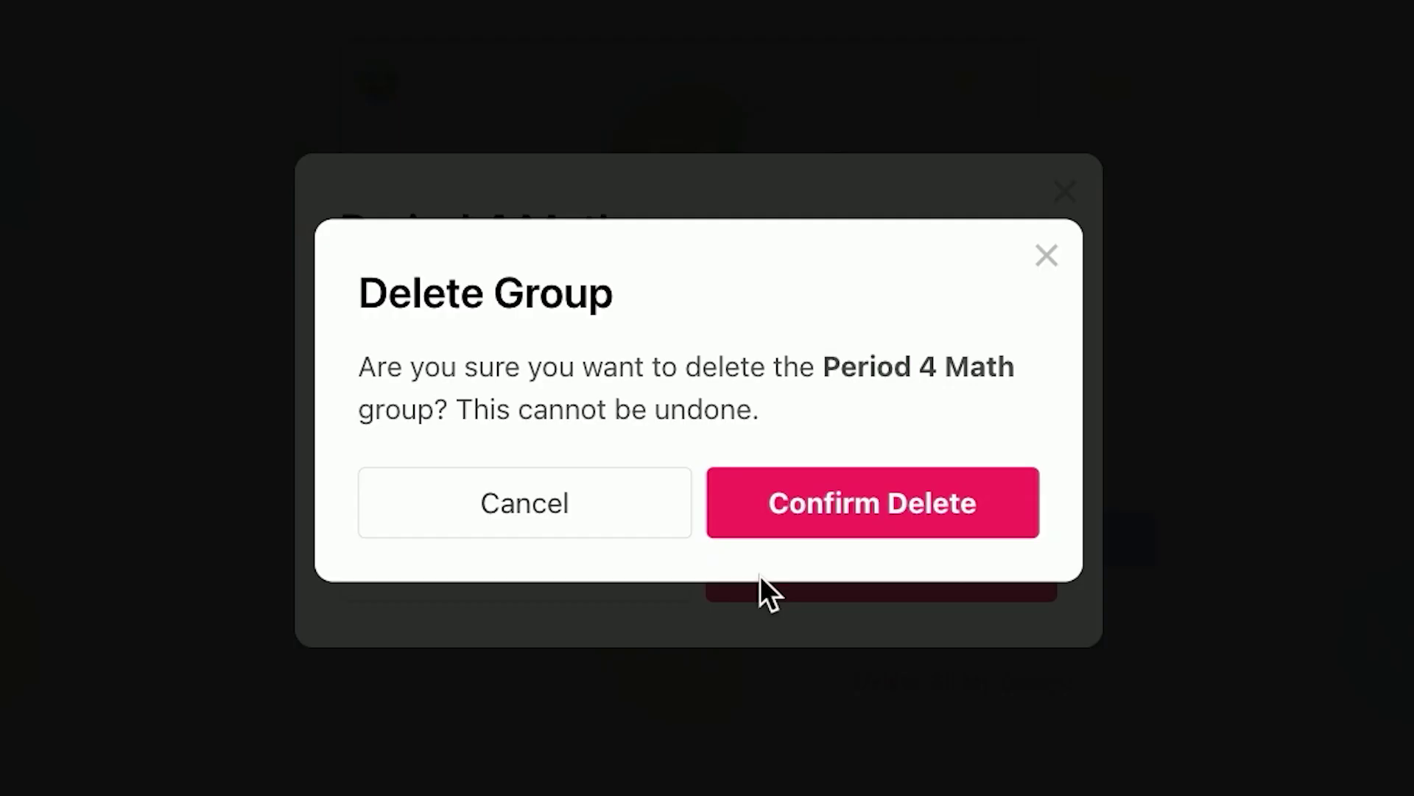
pyautogui.click(754, 529)
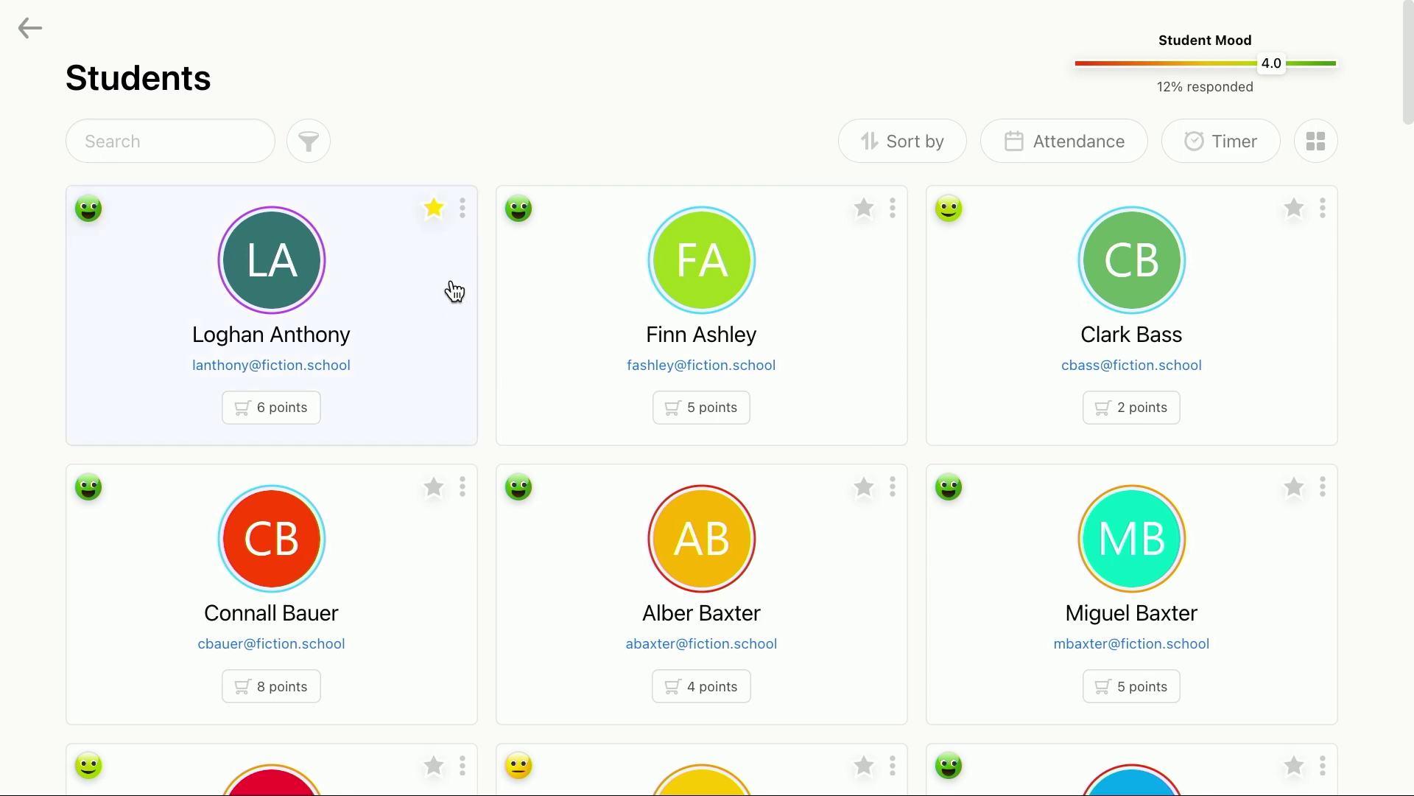
# - Open Copy Favorite Groups from the filter panel and choose the colleague to copy from
pyautogui.click(433, 212)
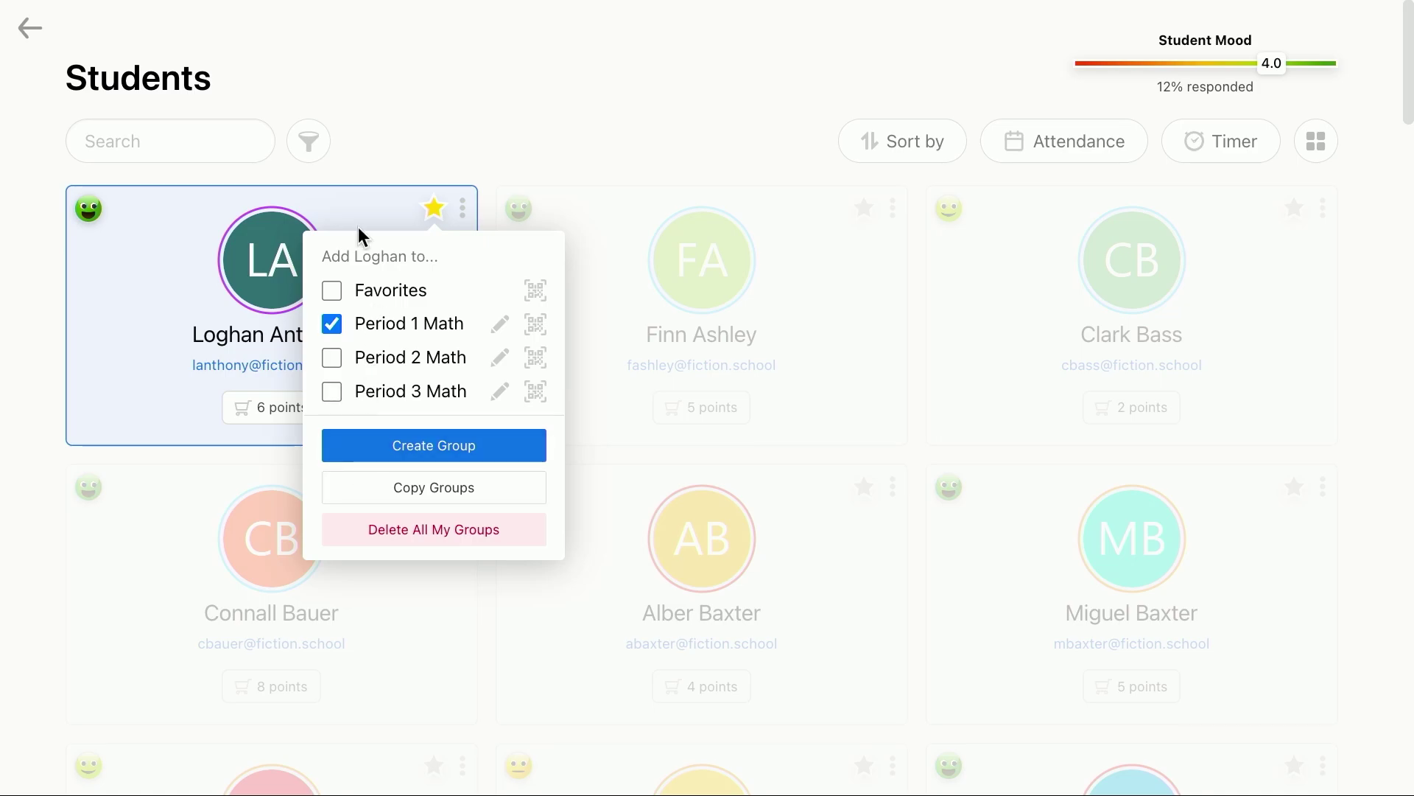
pyautogui.click(317, 159)
pyautogui.click(317, 157)
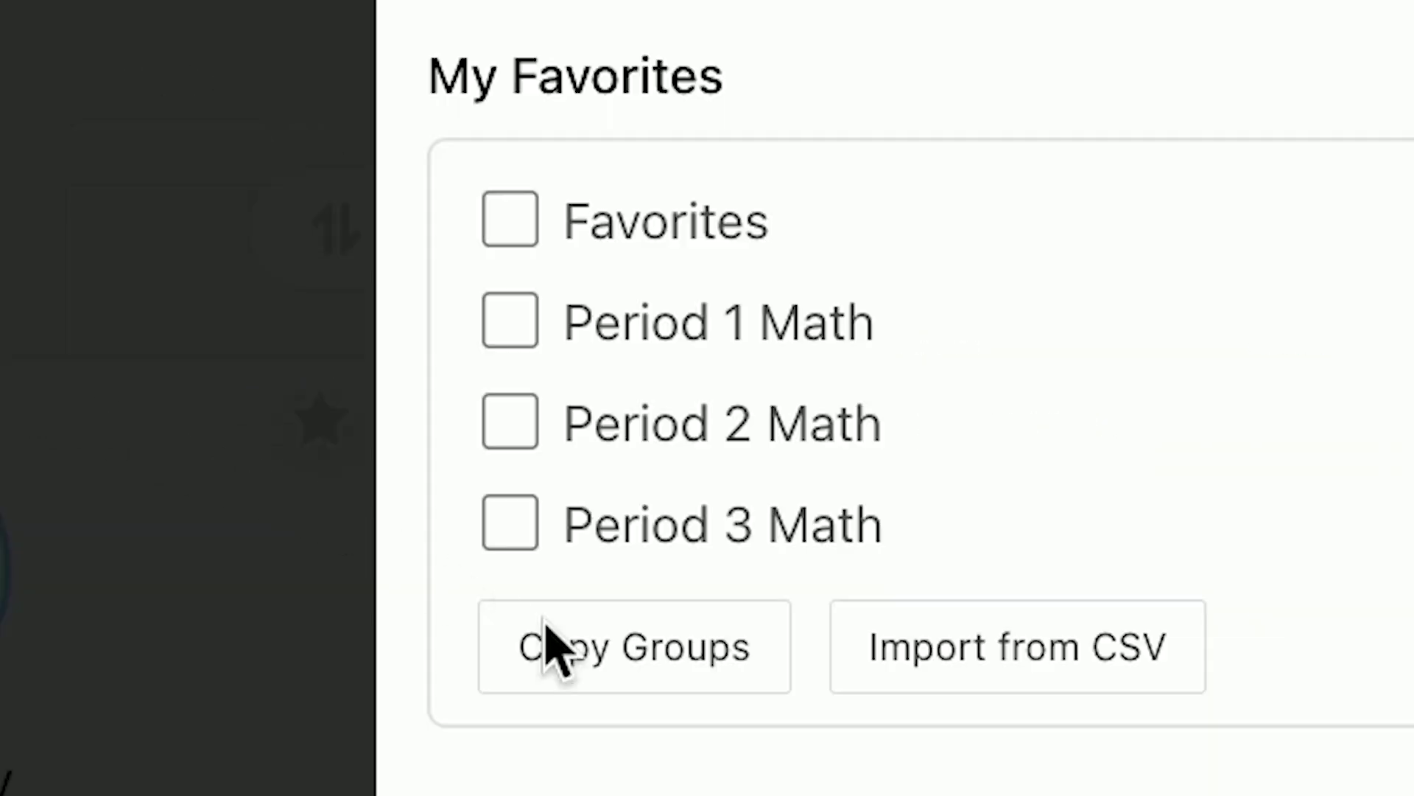
pyautogui.click(630, 685)
pyautogui.click(842, 404)
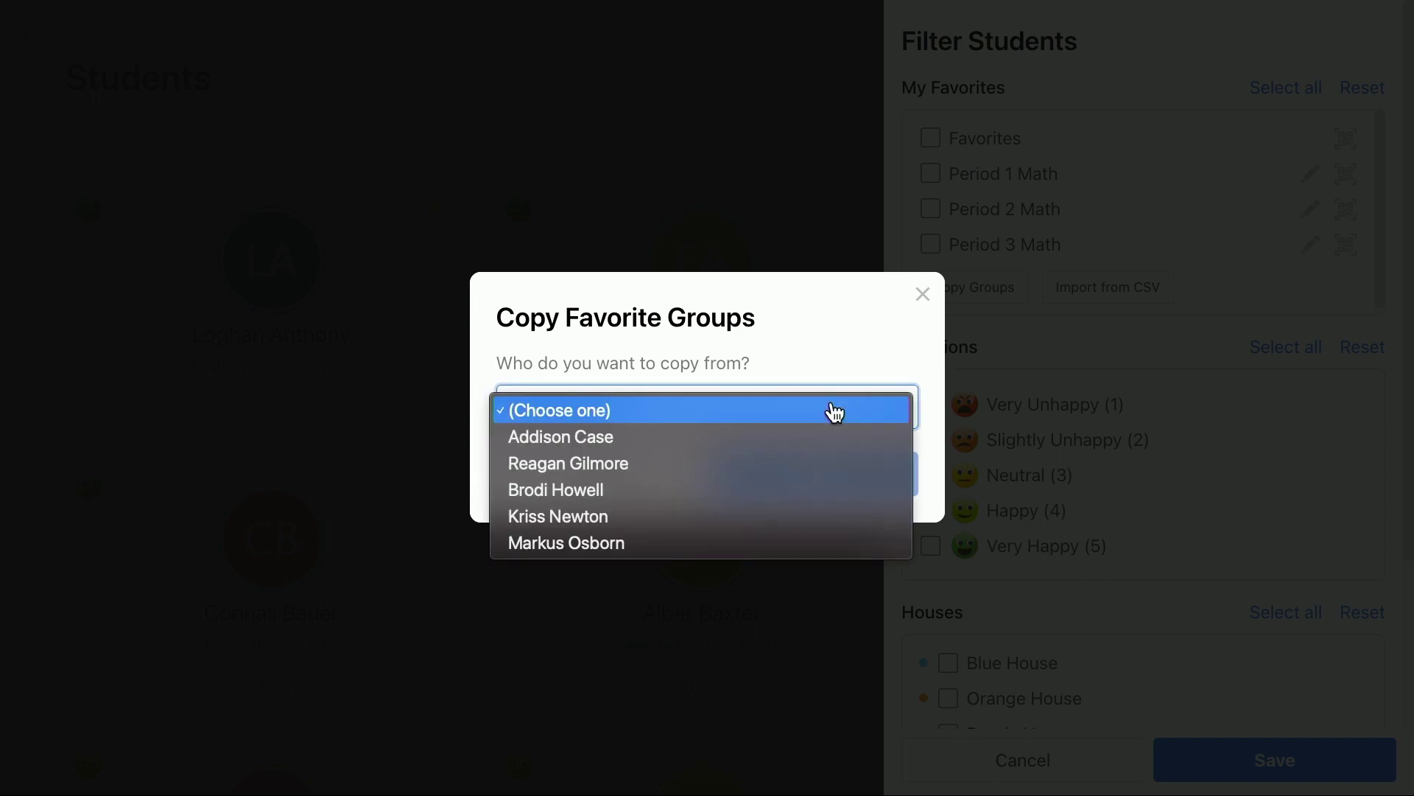
pyautogui.click(745, 489)
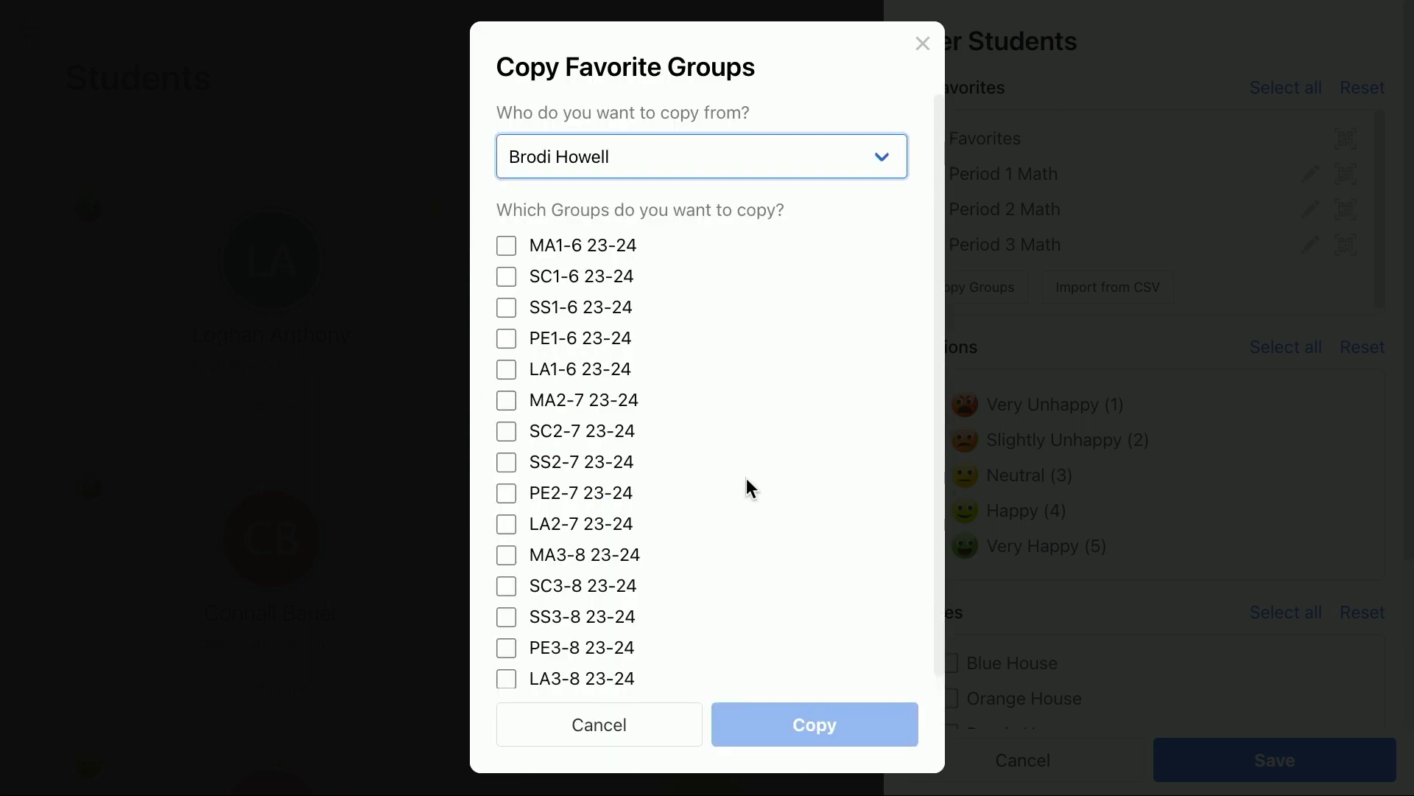
# - Copy the MA1-6, MA2-7 and MA3-8 23-24 groups into my favorites
pyautogui.click(515, 253)
pyautogui.click(510, 402)
pyautogui.click(507, 555)
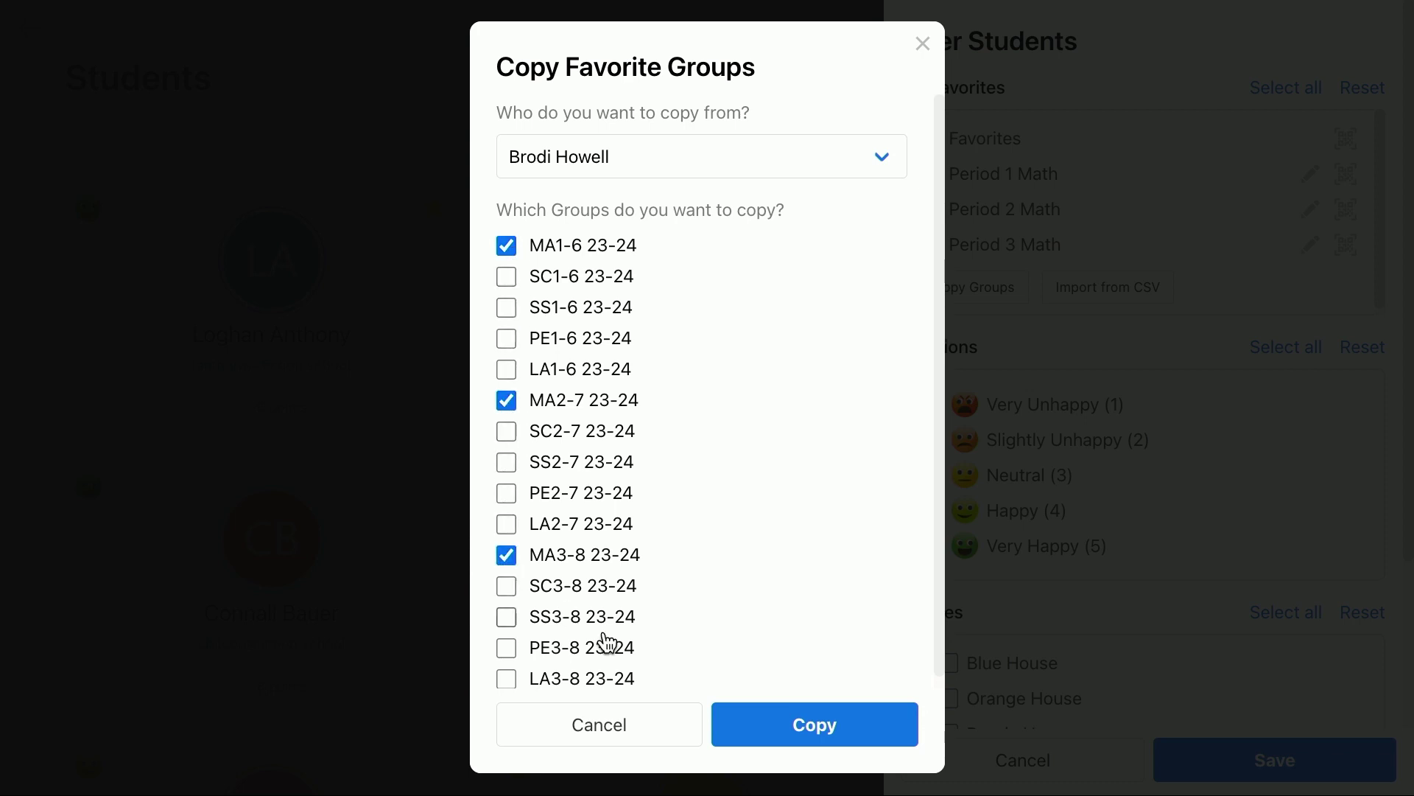
pyautogui.click(772, 733)
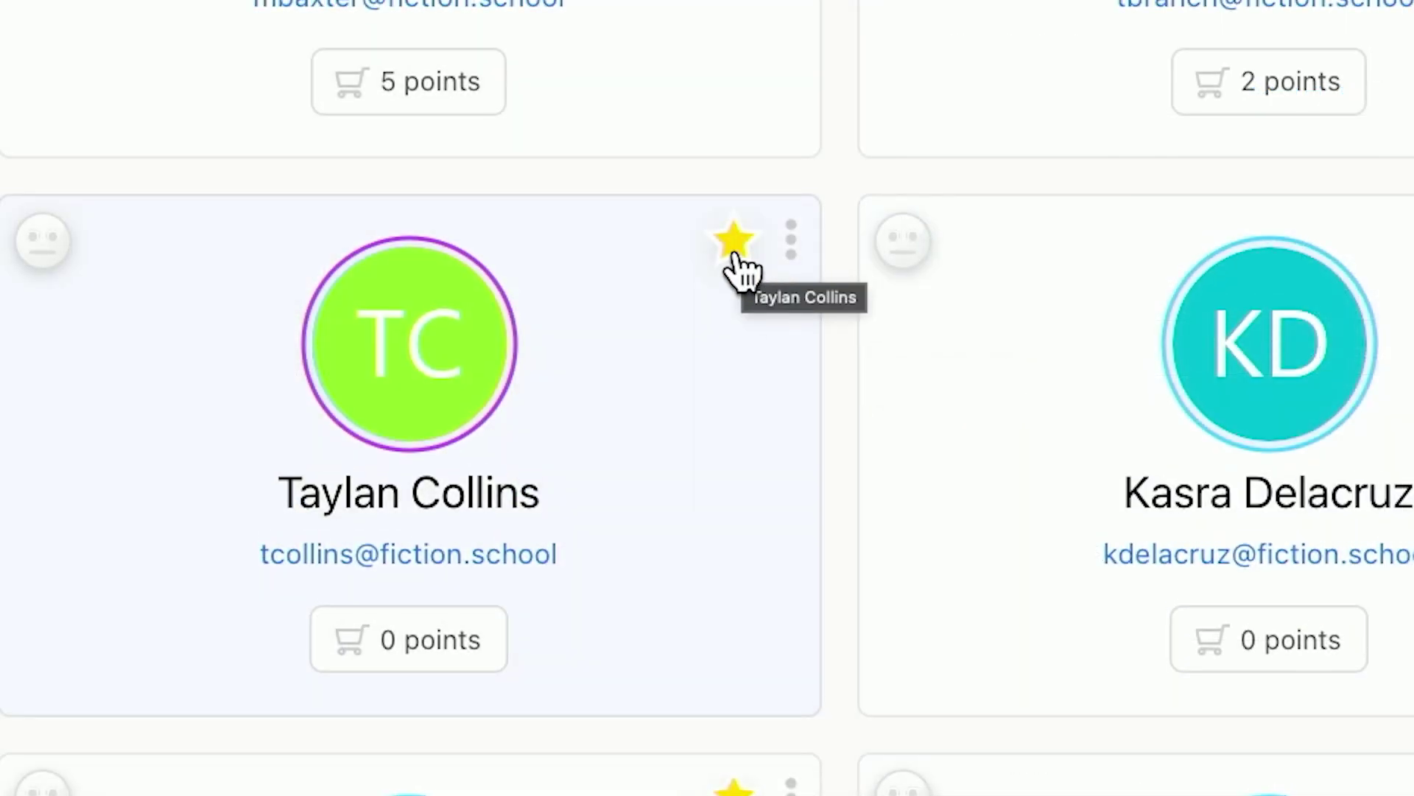
pyautogui.click(733, 246)
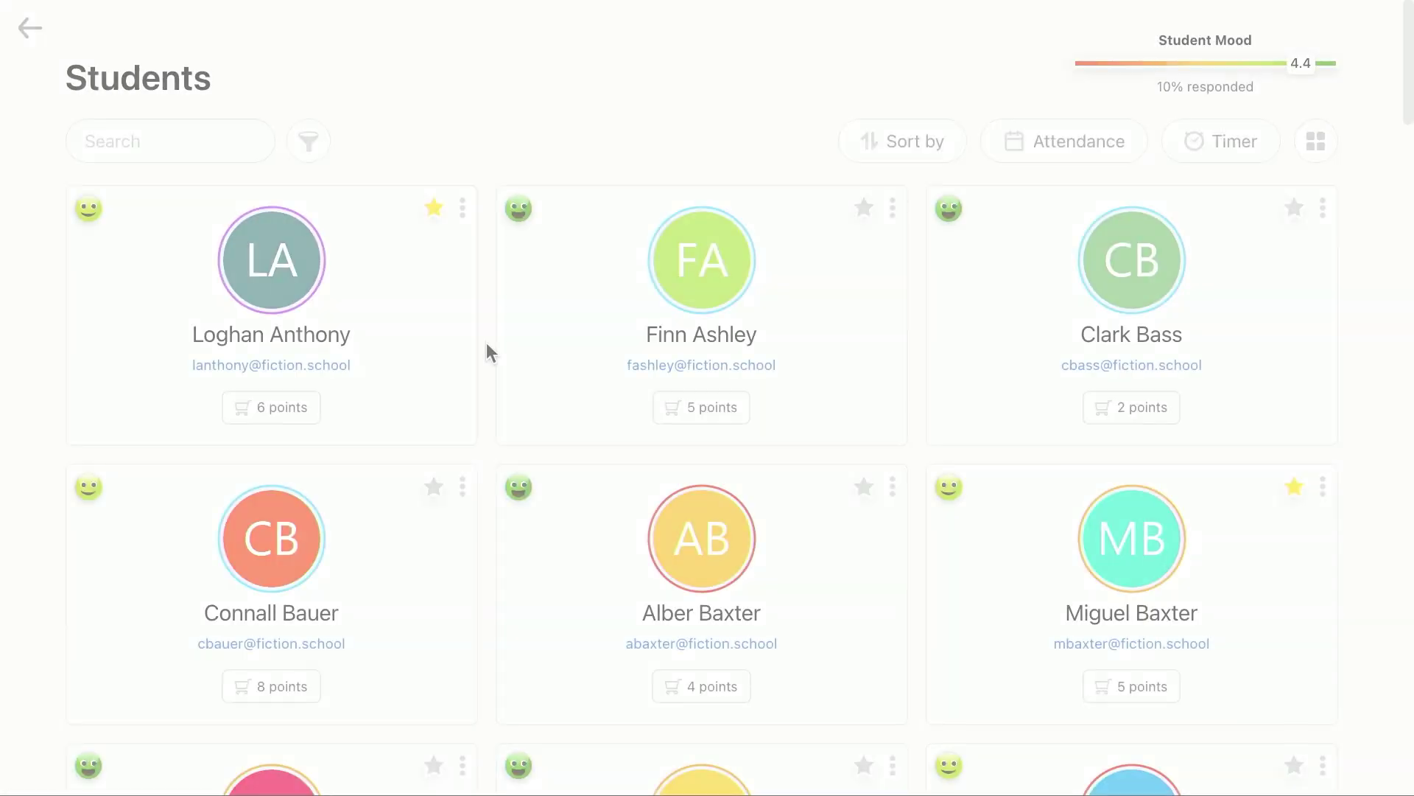
# - Choose Import from CSV at the bottom of the My Favorites filter list
pyautogui.click(317, 157)
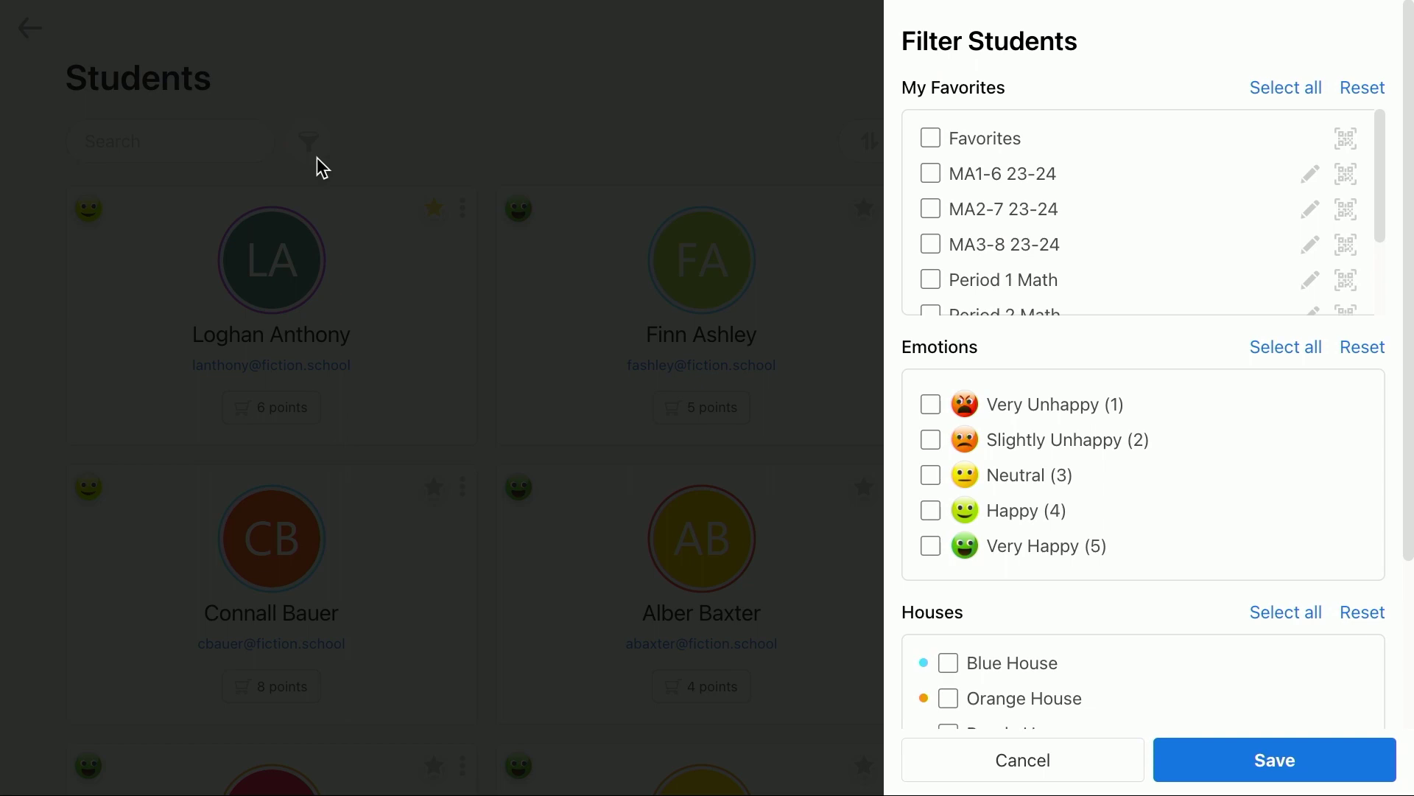
pyautogui.scroll(-3, 1073, 226)
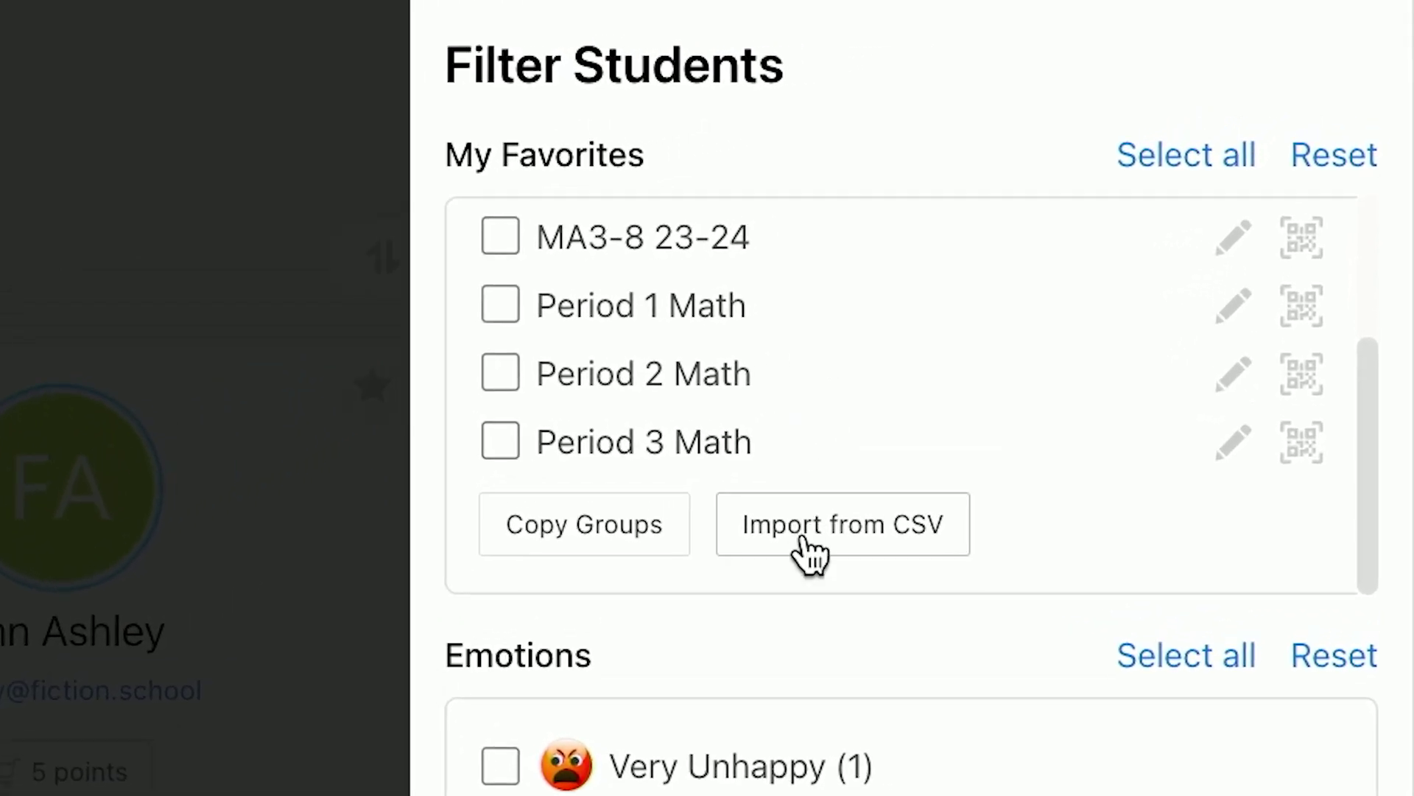
pyautogui.click(808, 549)
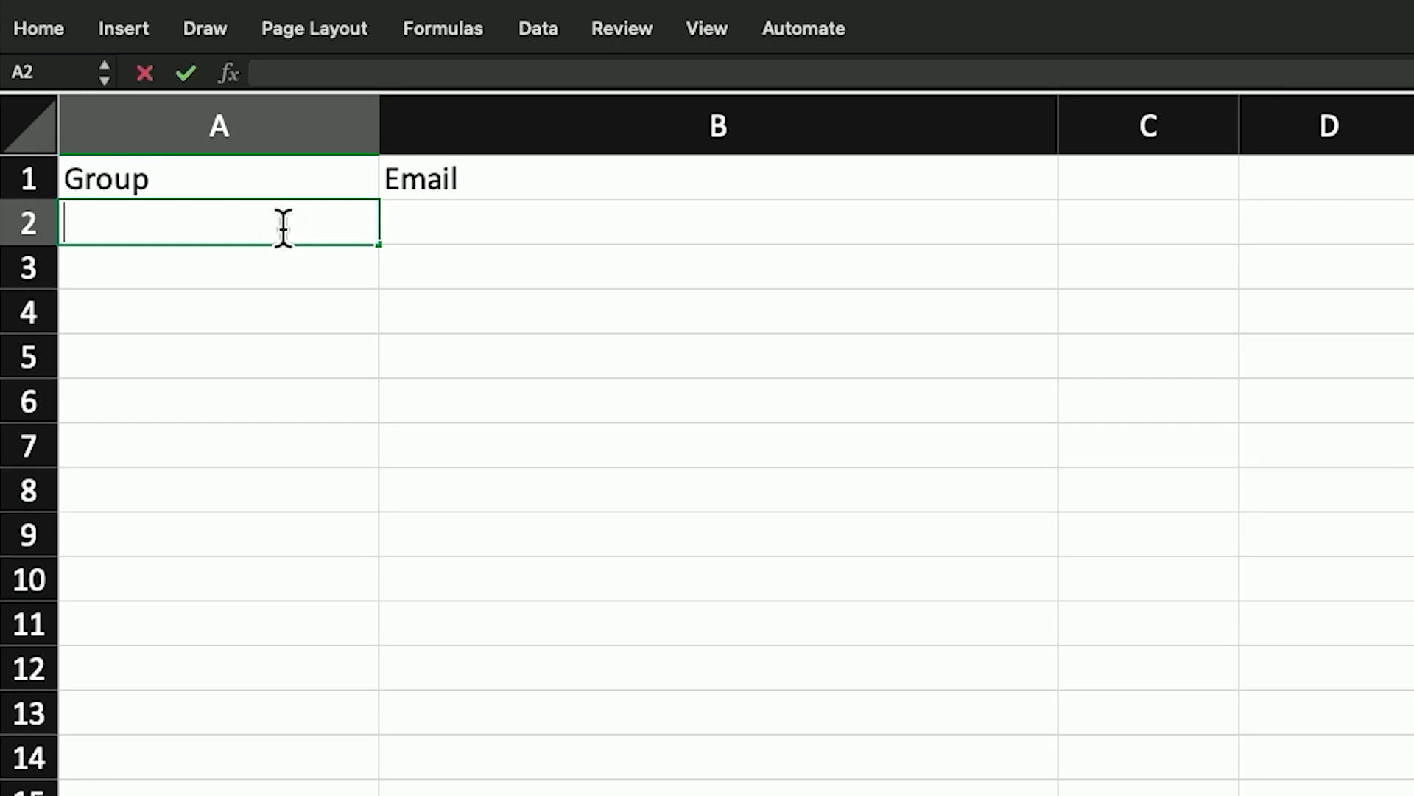
# - Add a Period 1 Math row with its autocompleted student email, then review the filled sheet
pyautogui.write('Period')
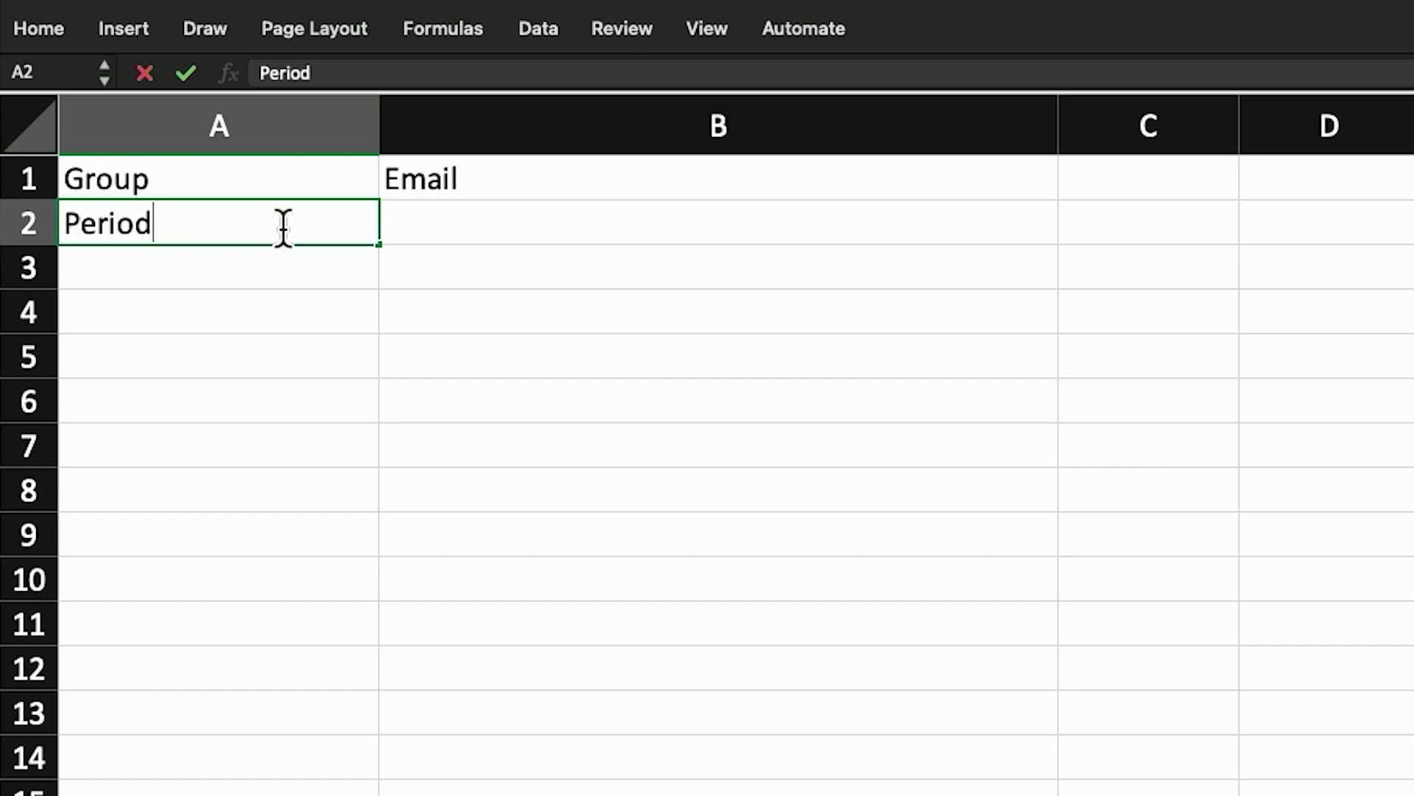
pyautogui.write(' 1 Math')
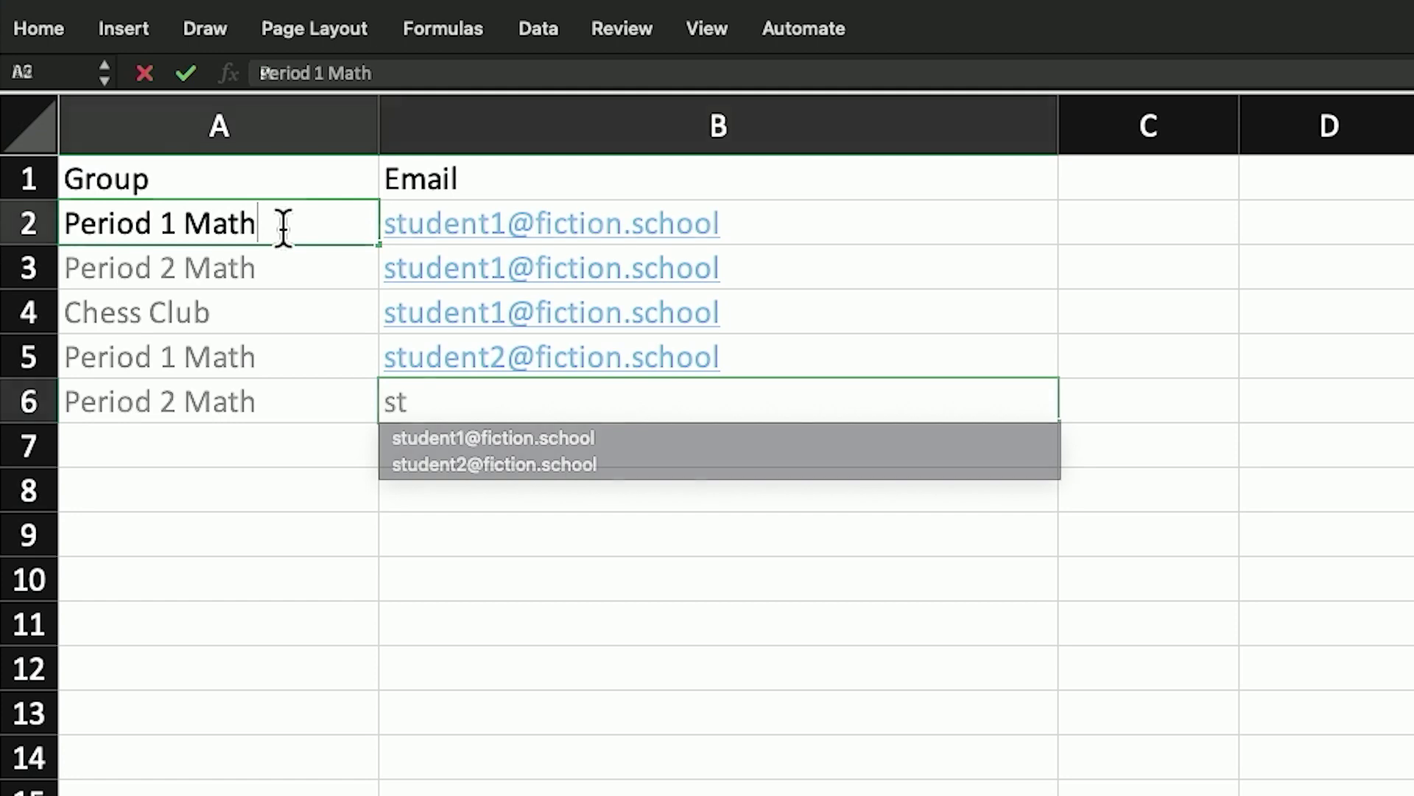
pyautogui.write('udent2')
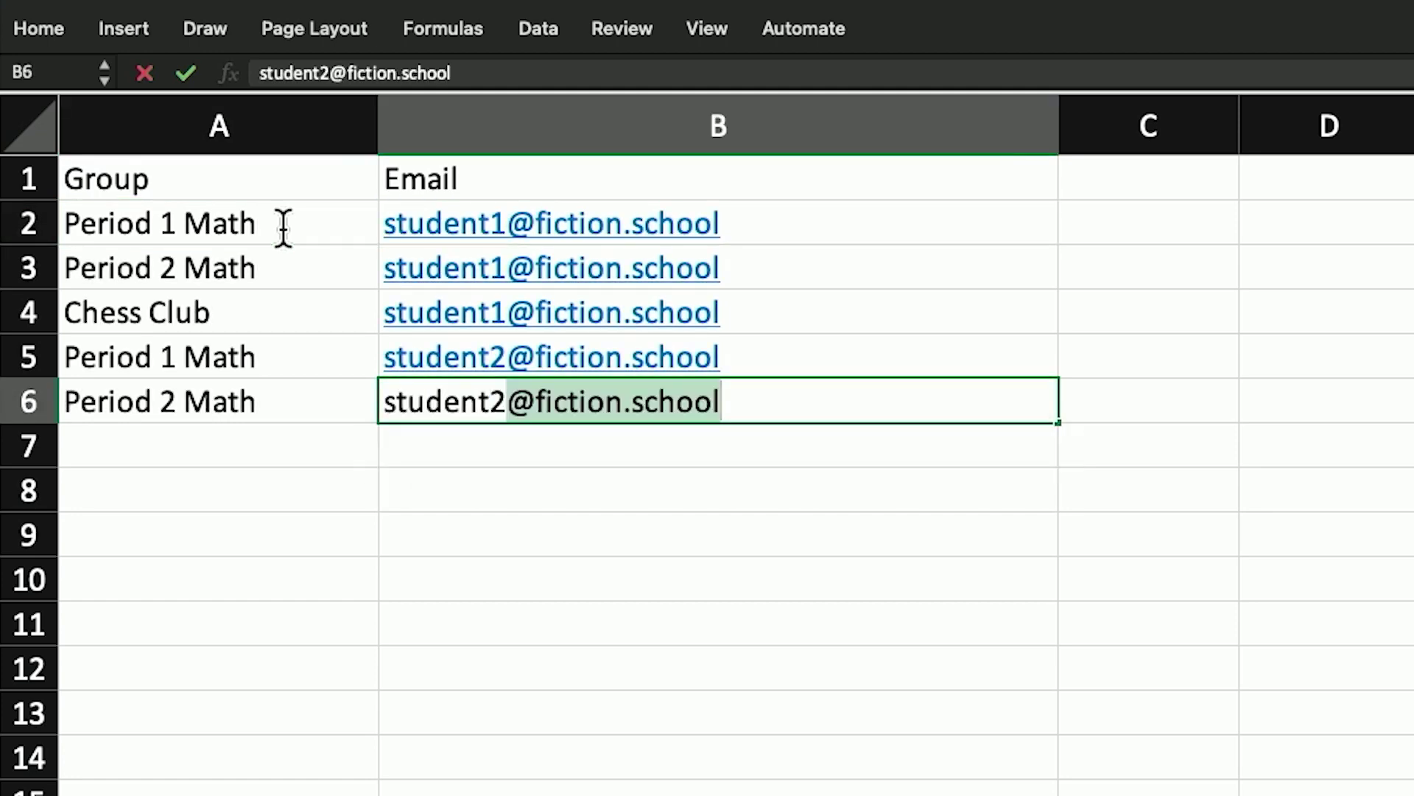
pyautogui.press('Tab')
pyautogui.press('Return')
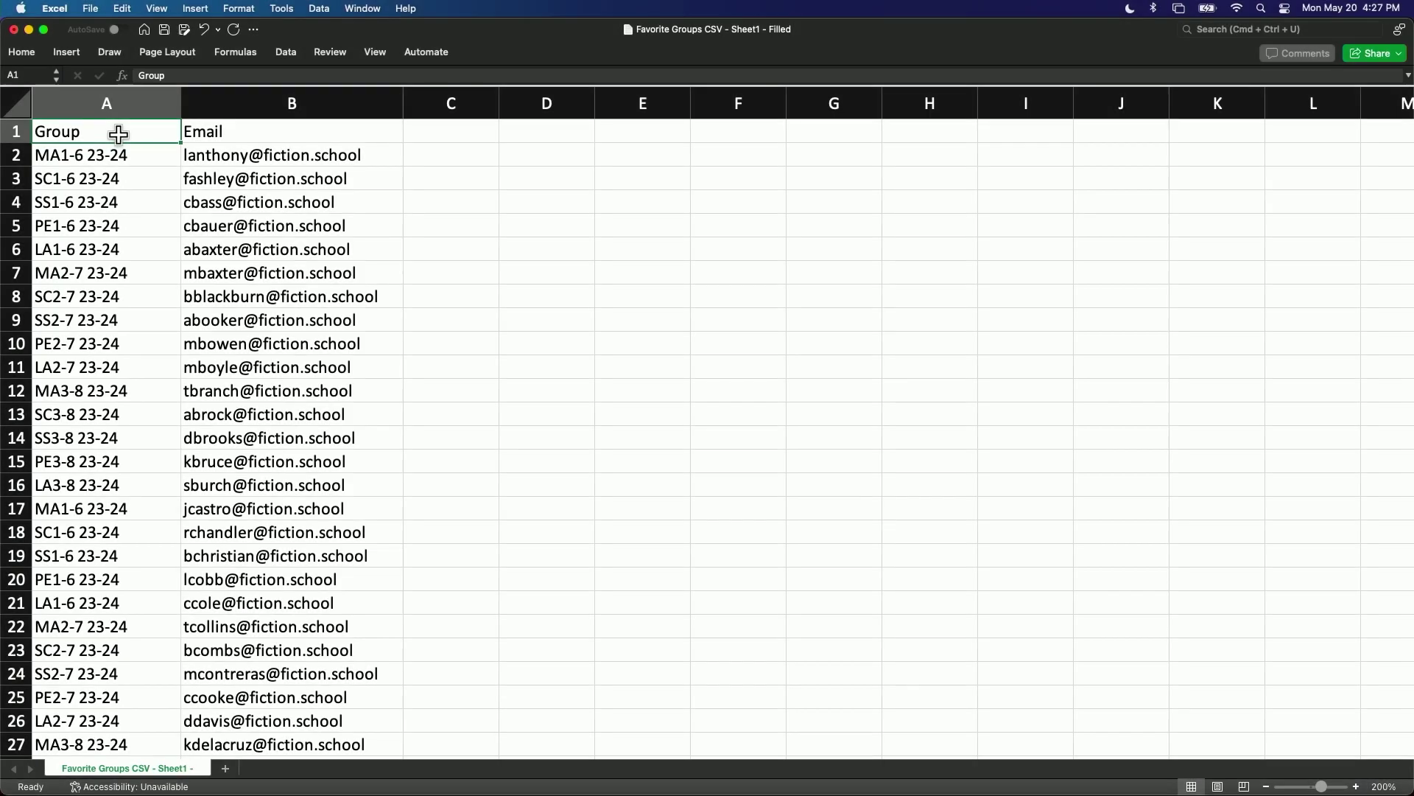
pyautogui.scroll(-5, 143, 174)
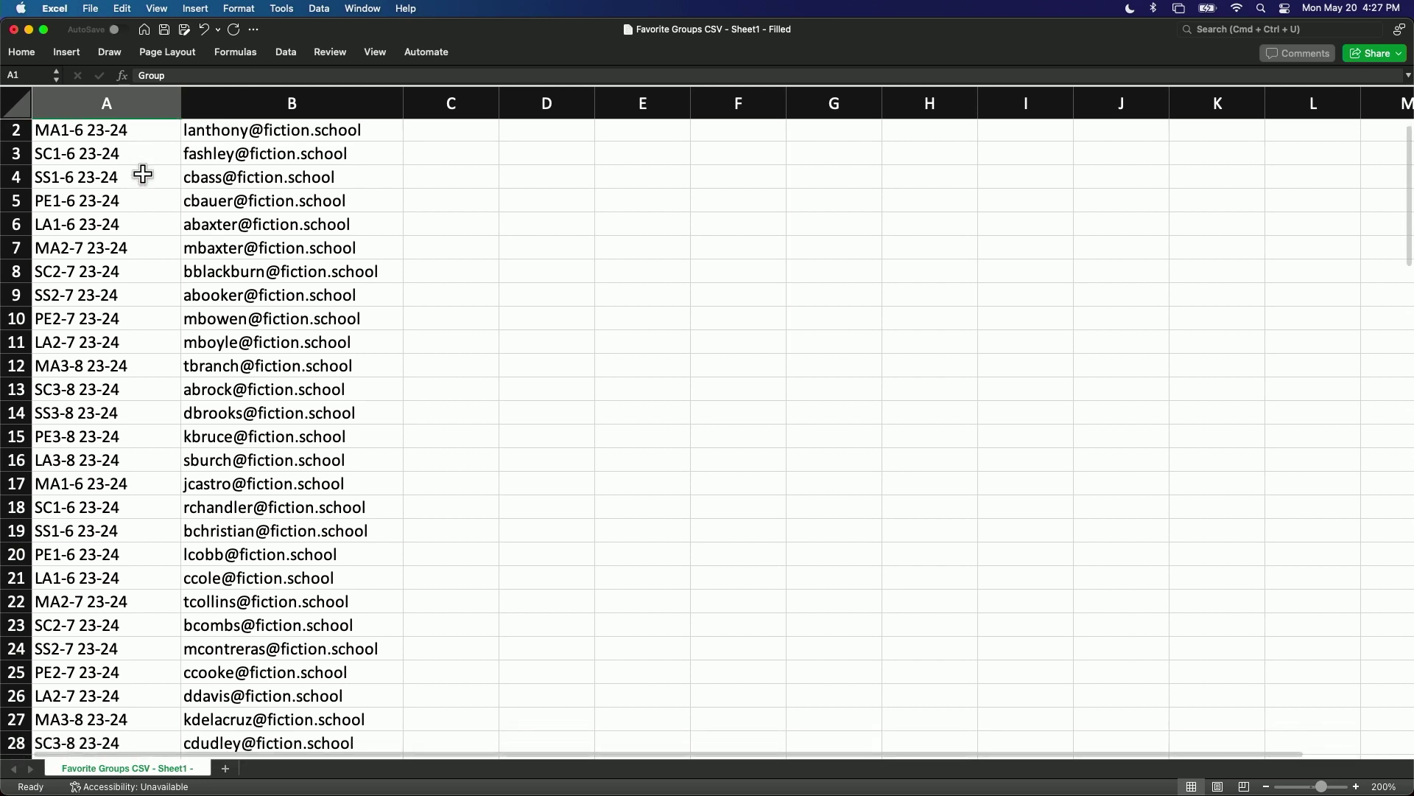
pyautogui.scroll(-8, 143, 173)
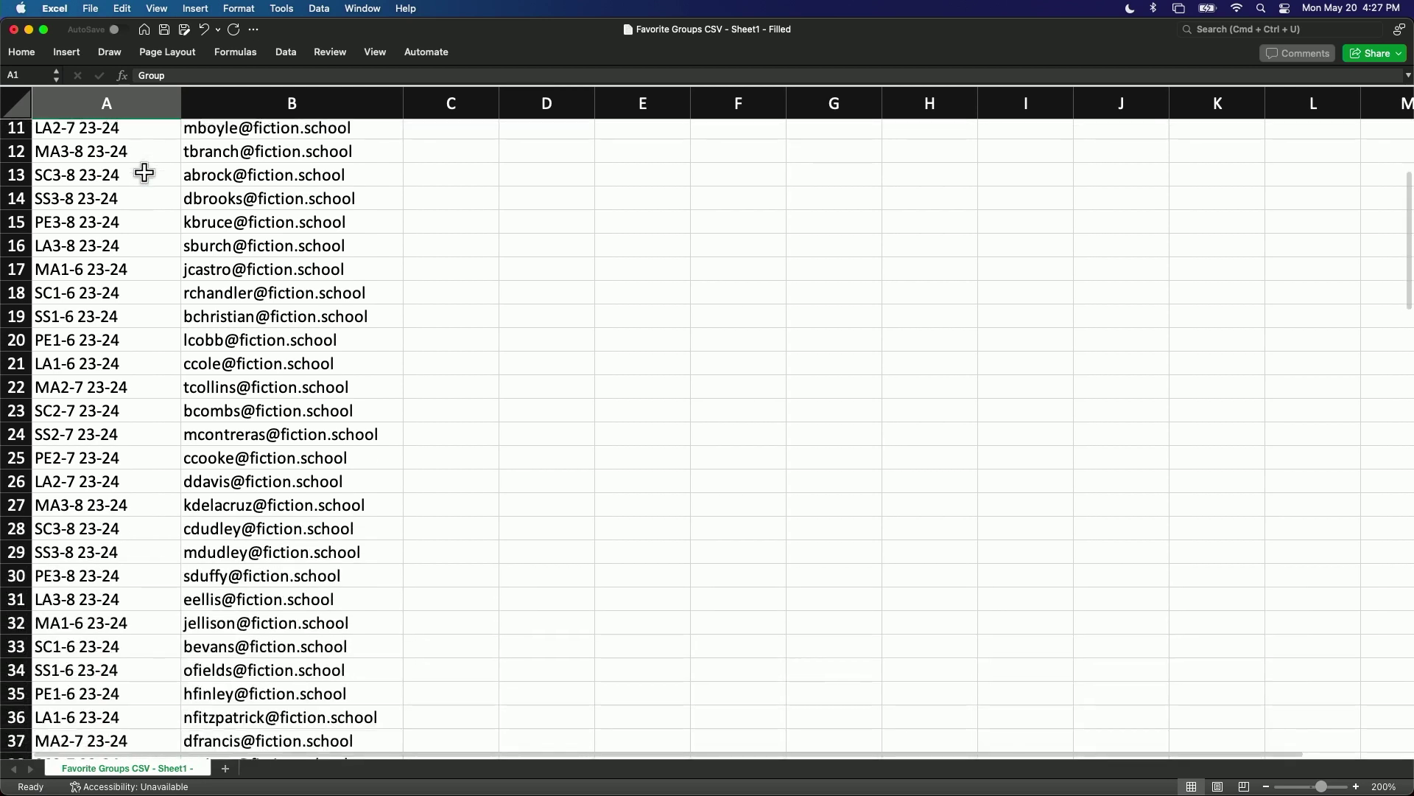
pyautogui.scroll(-7, 145, 173)
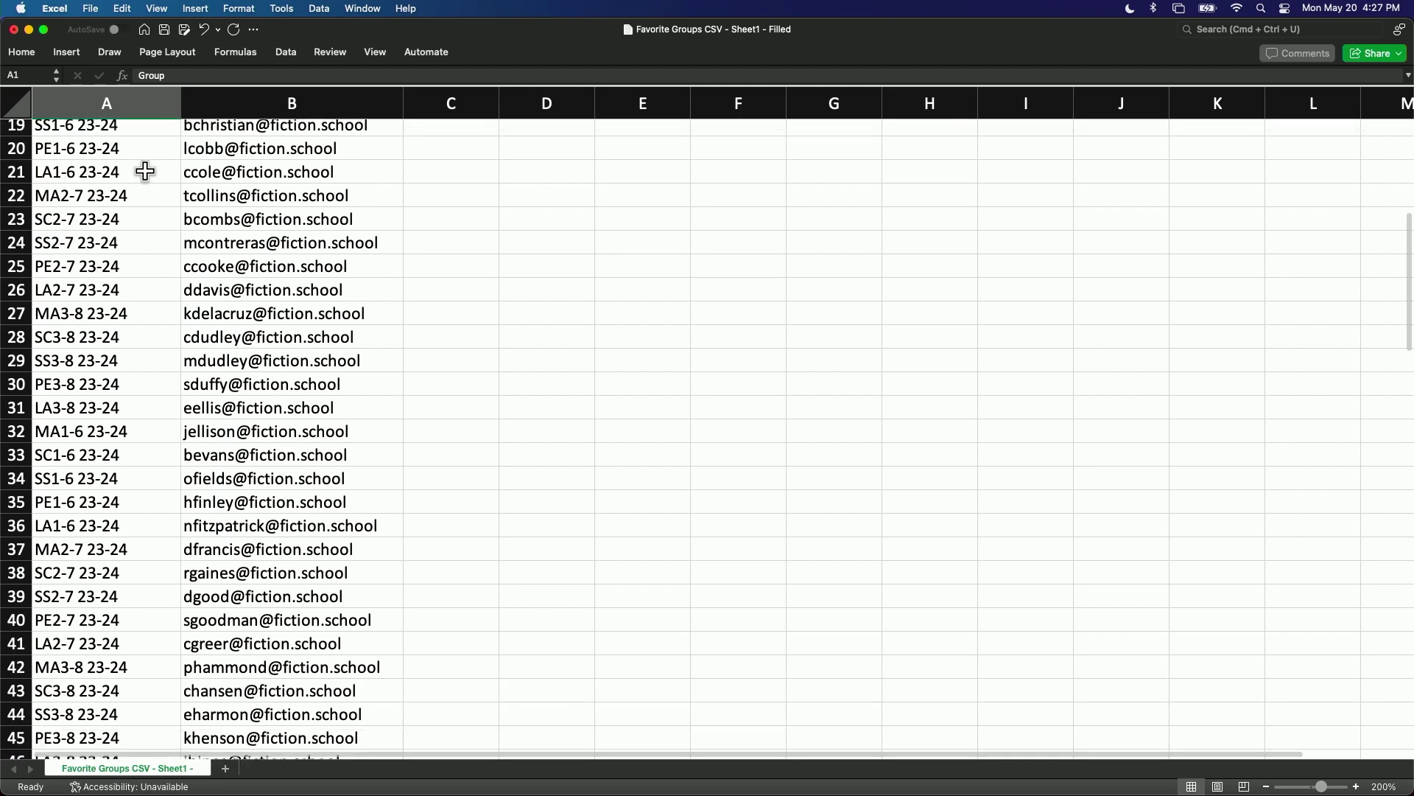
pyautogui.scroll(-8, 144, 173)
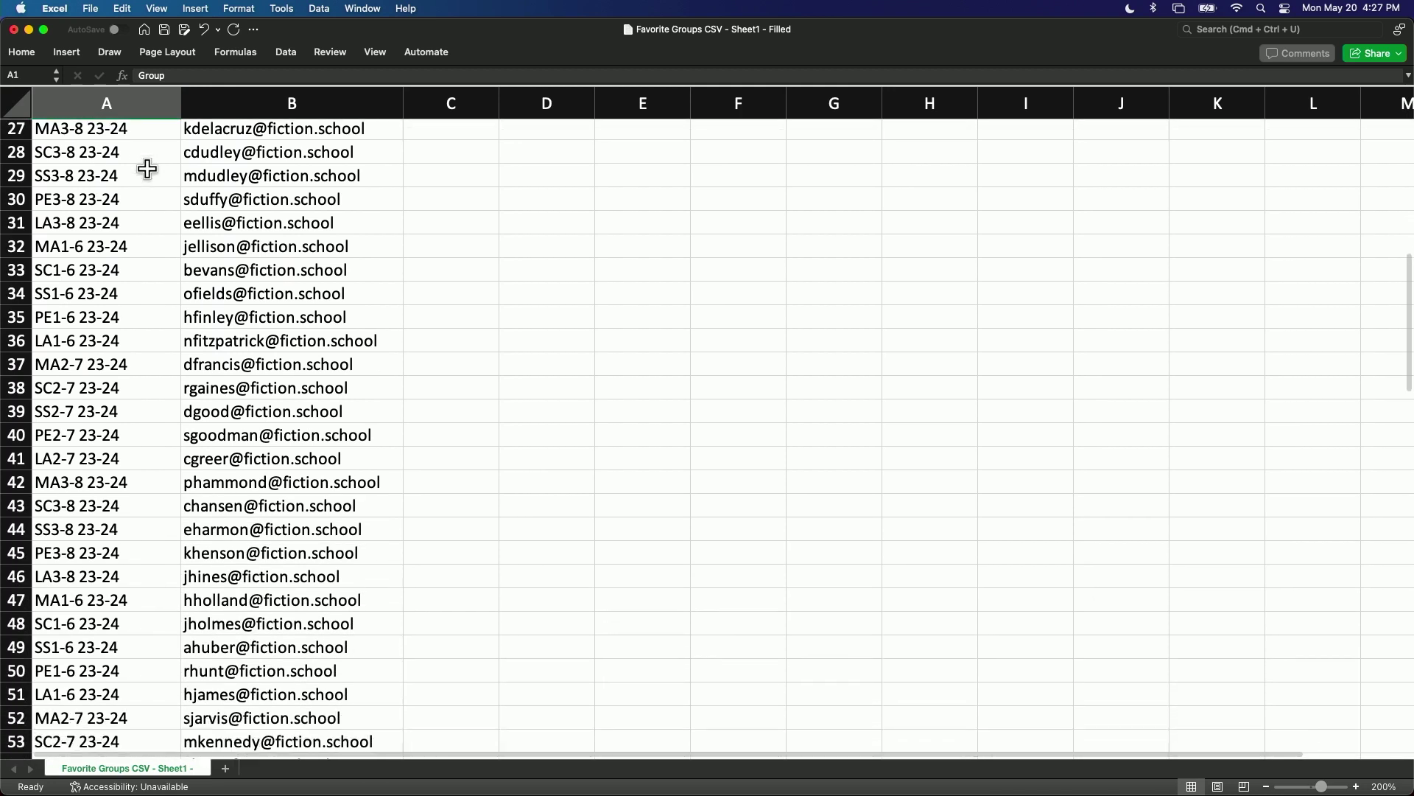
pyautogui.scroll(-9, 147, 169)
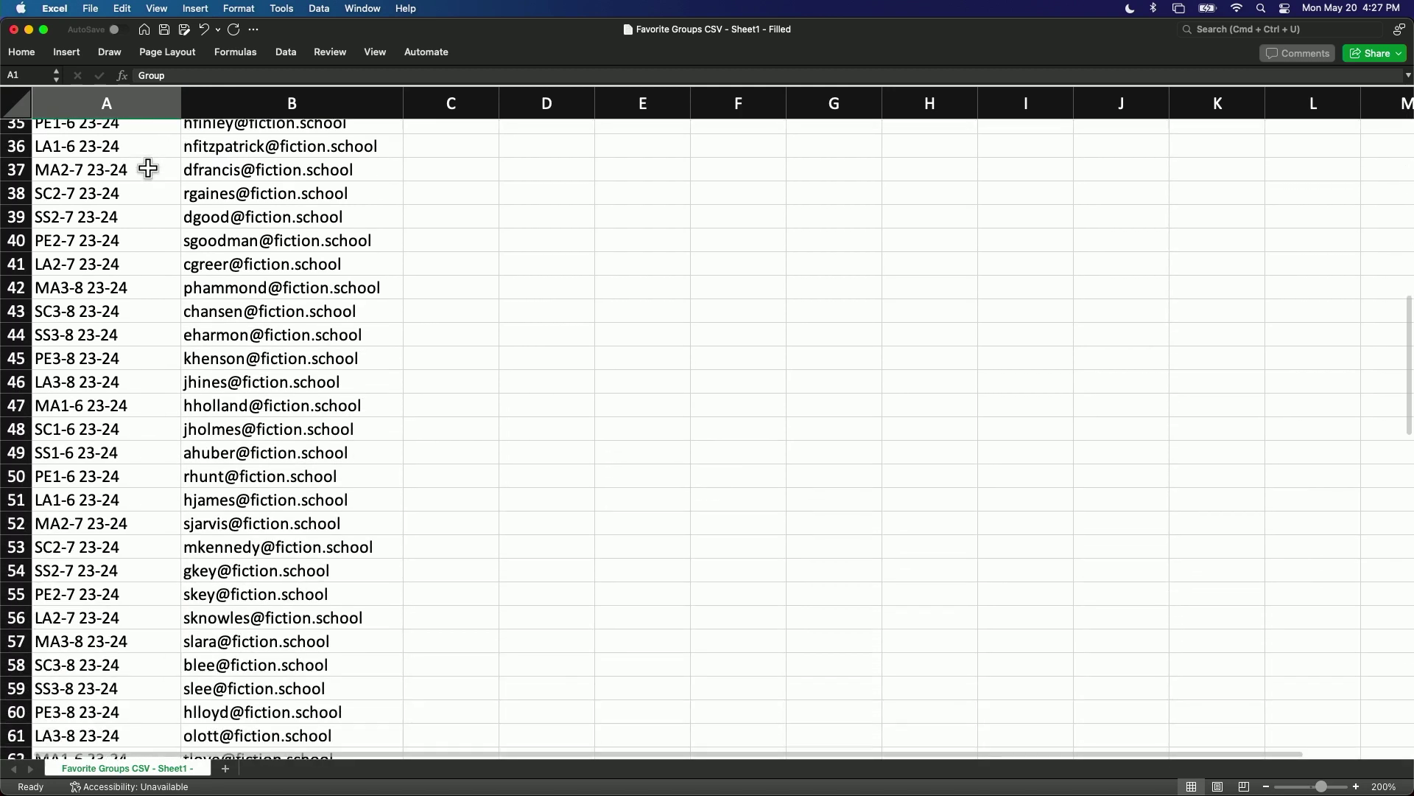
pyautogui.scroll(-12, 148, 168)
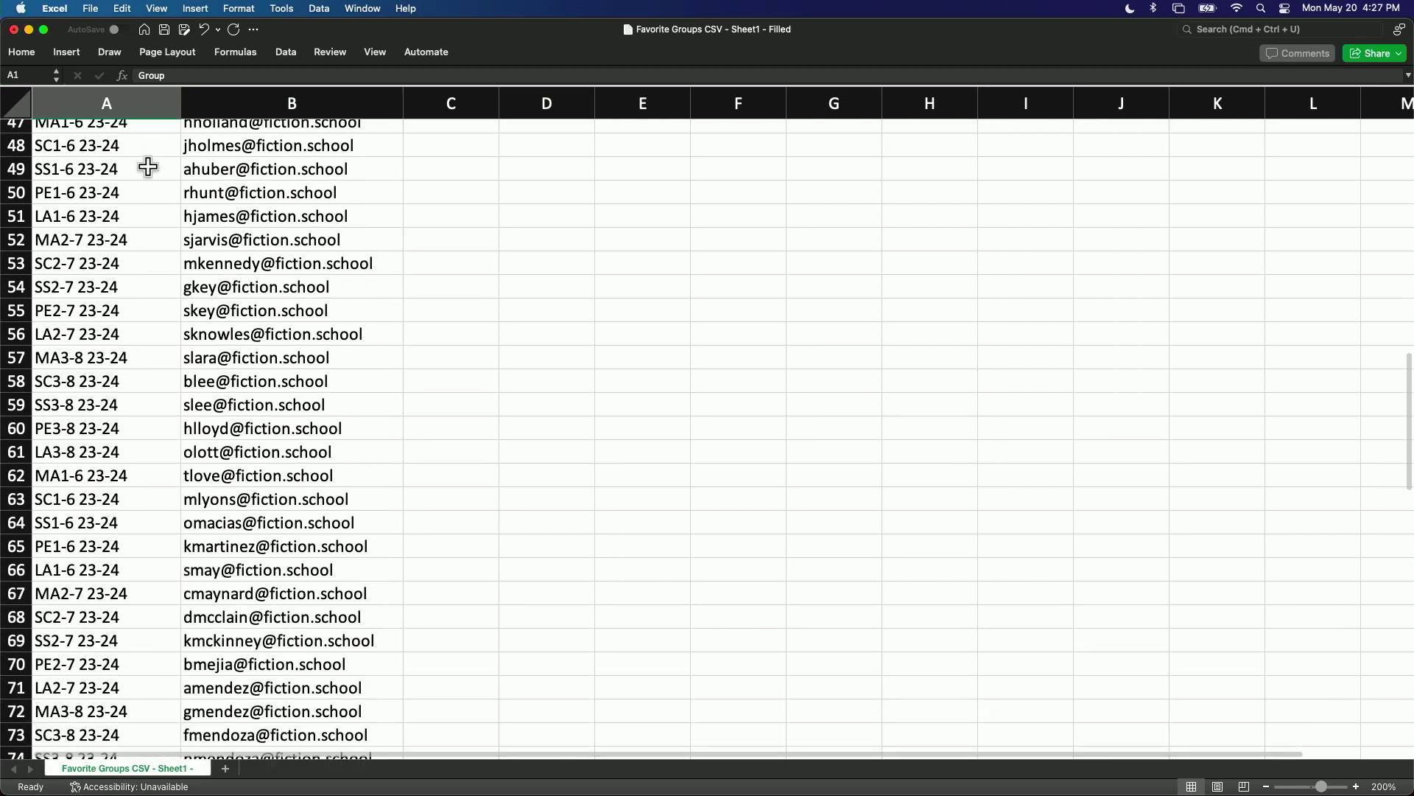
pyautogui.scroll(-11, 148, 167)
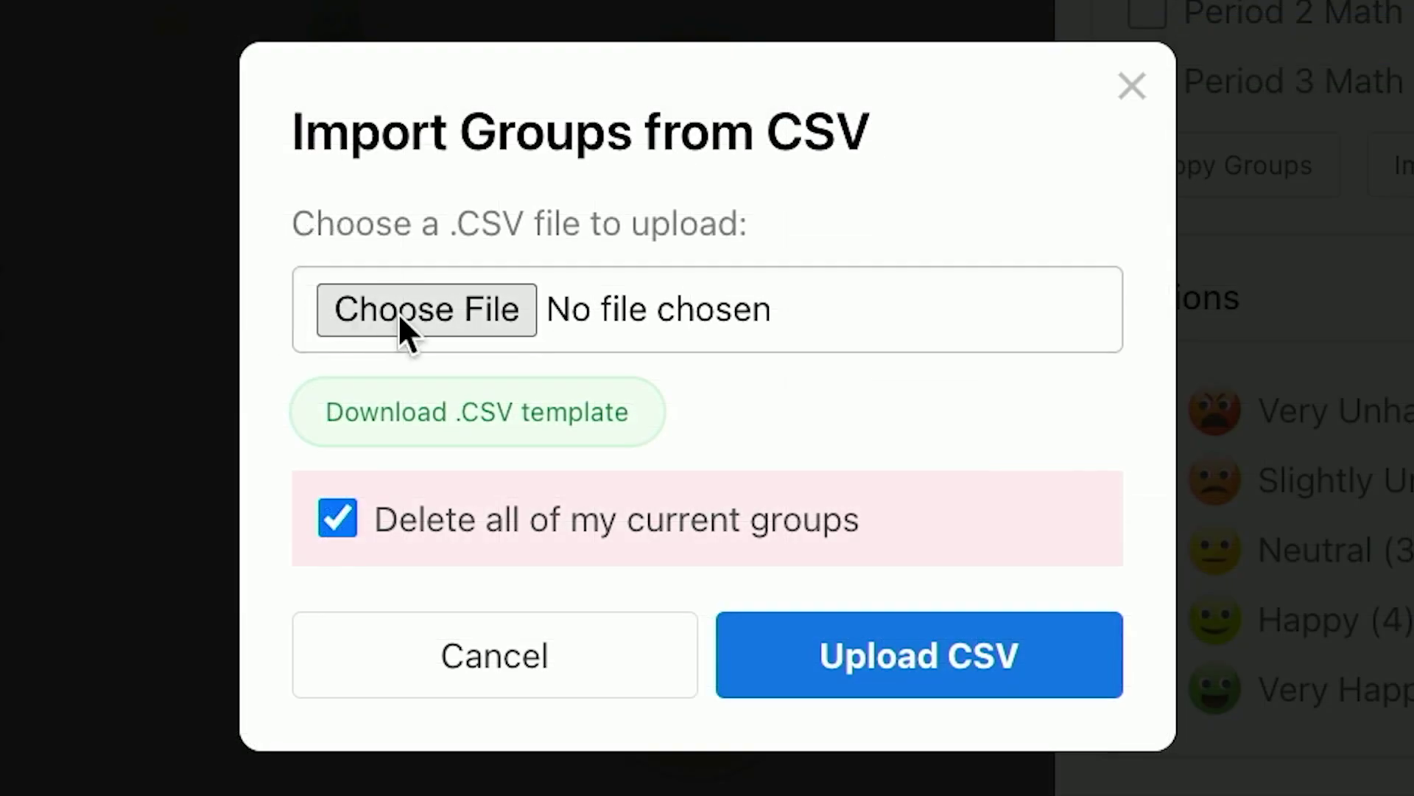
# - Upload 'Favorite Groups CSV - Sheet1 - Filled.csv', deleting all current groups
pyautogui.click(398, 312)
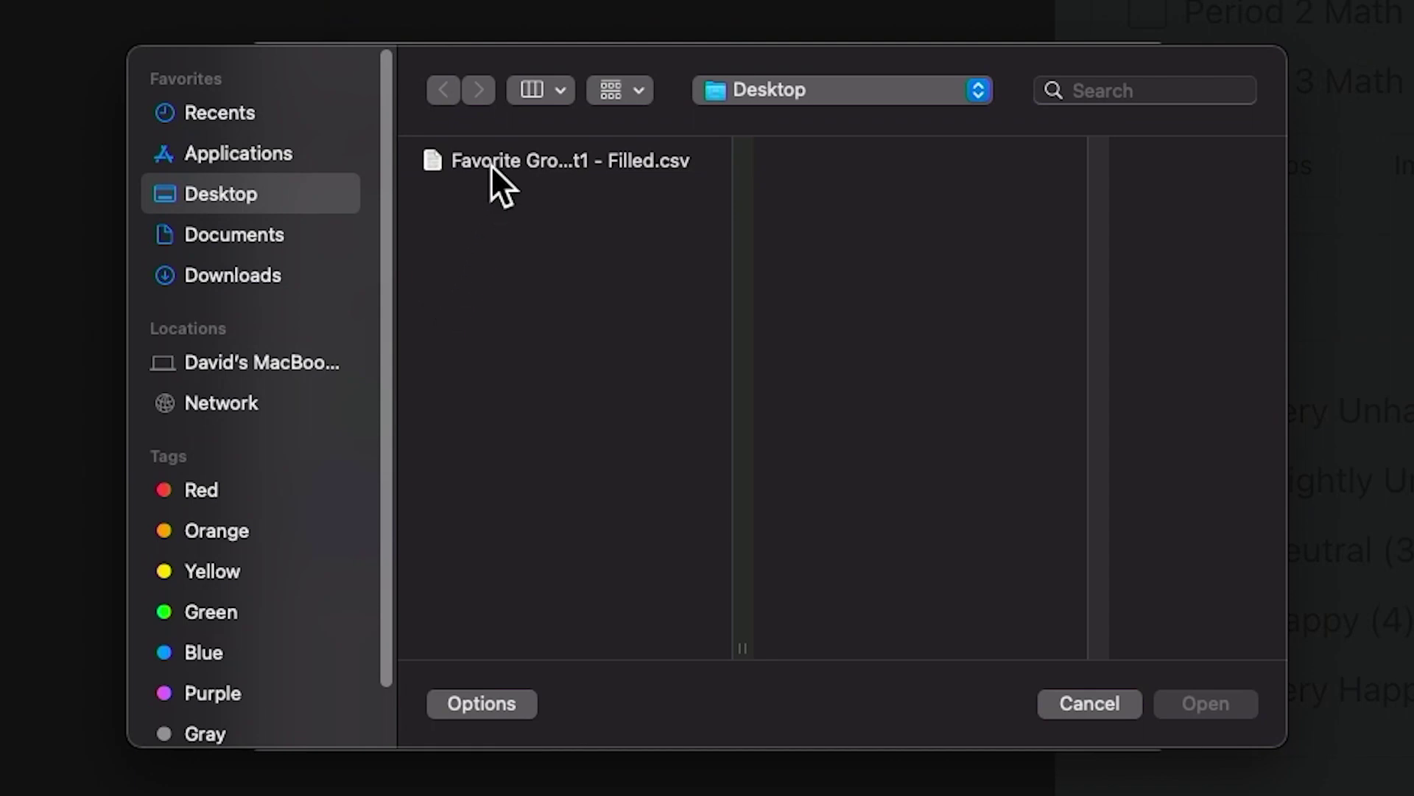
pyautogui.click(490, 165)
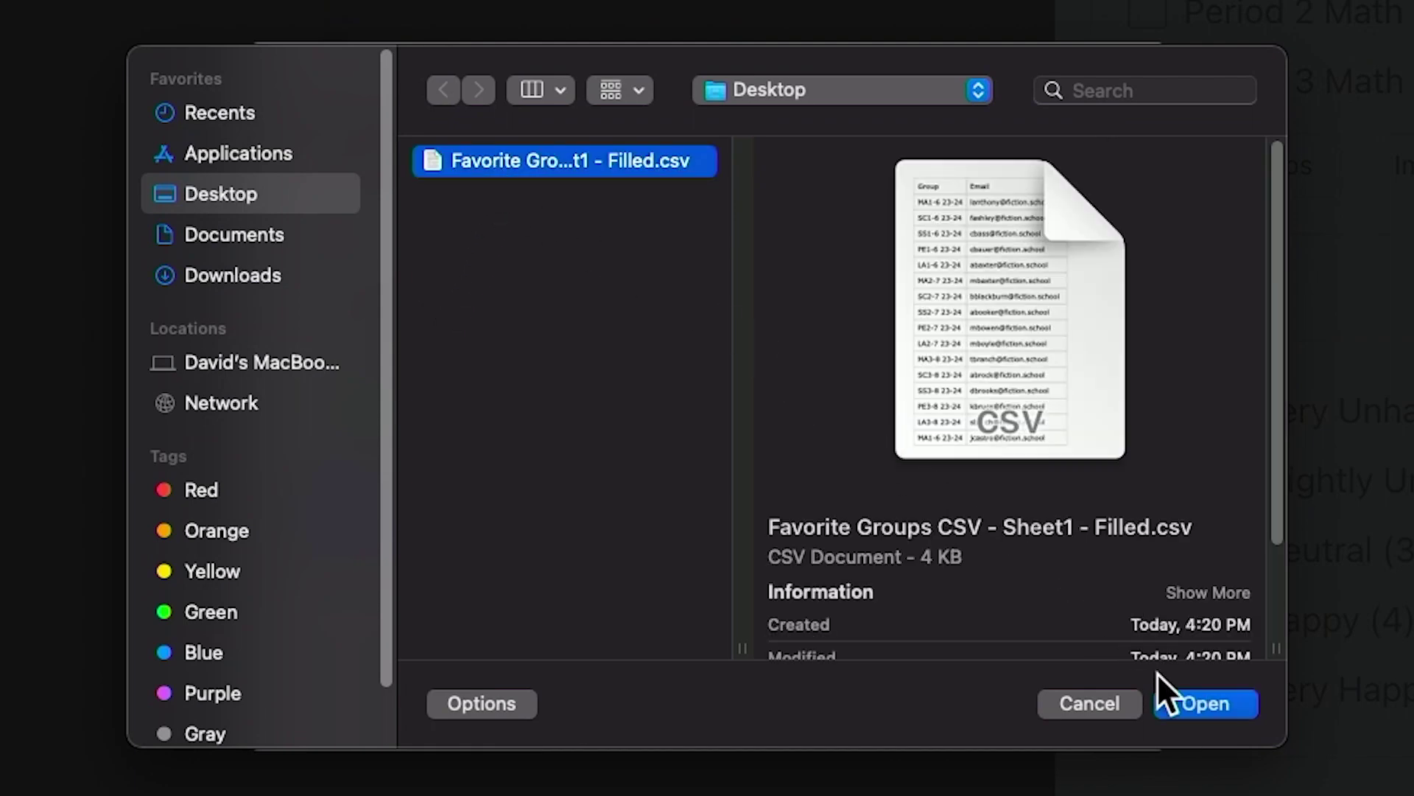
pyautogui.click(1183, 704)
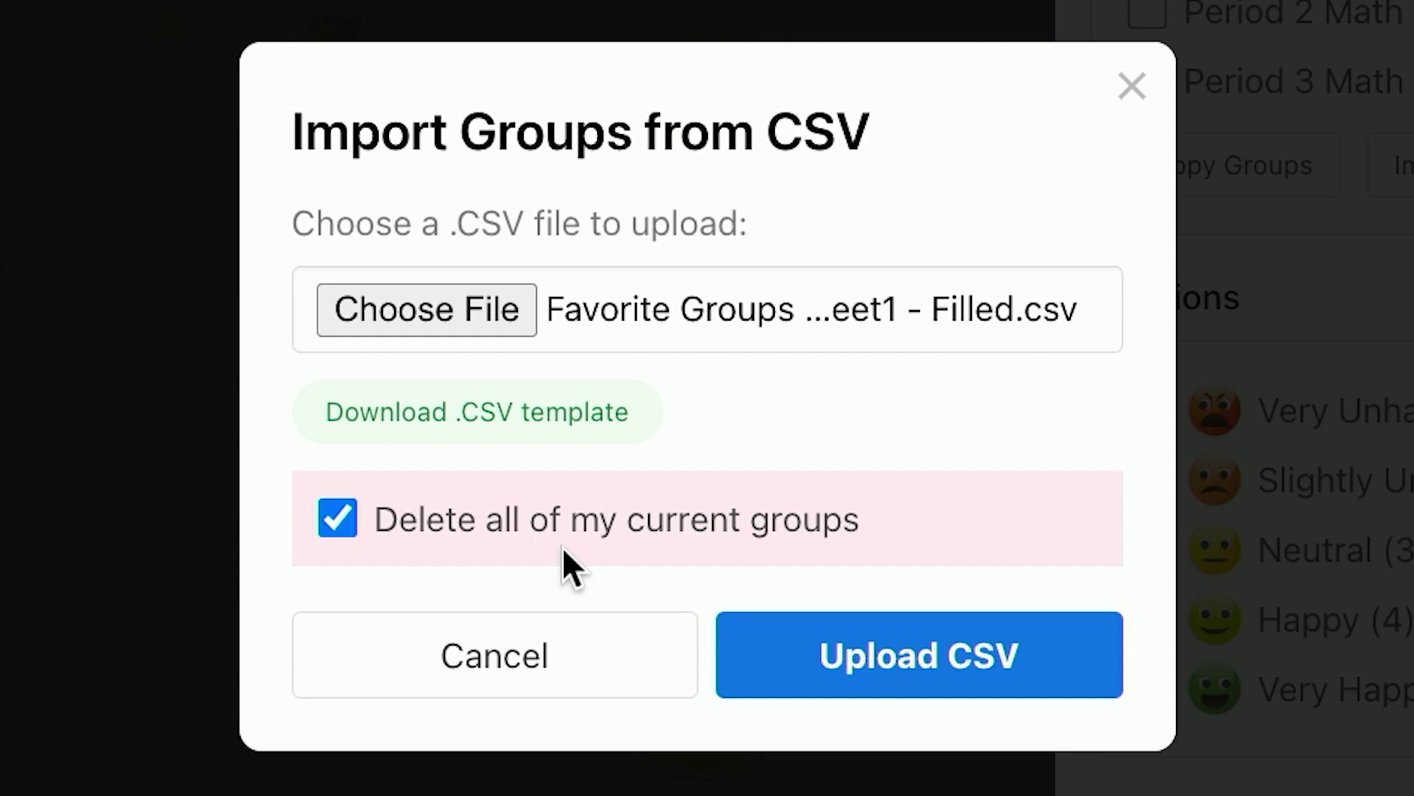
pyautogui.click(797, 673)
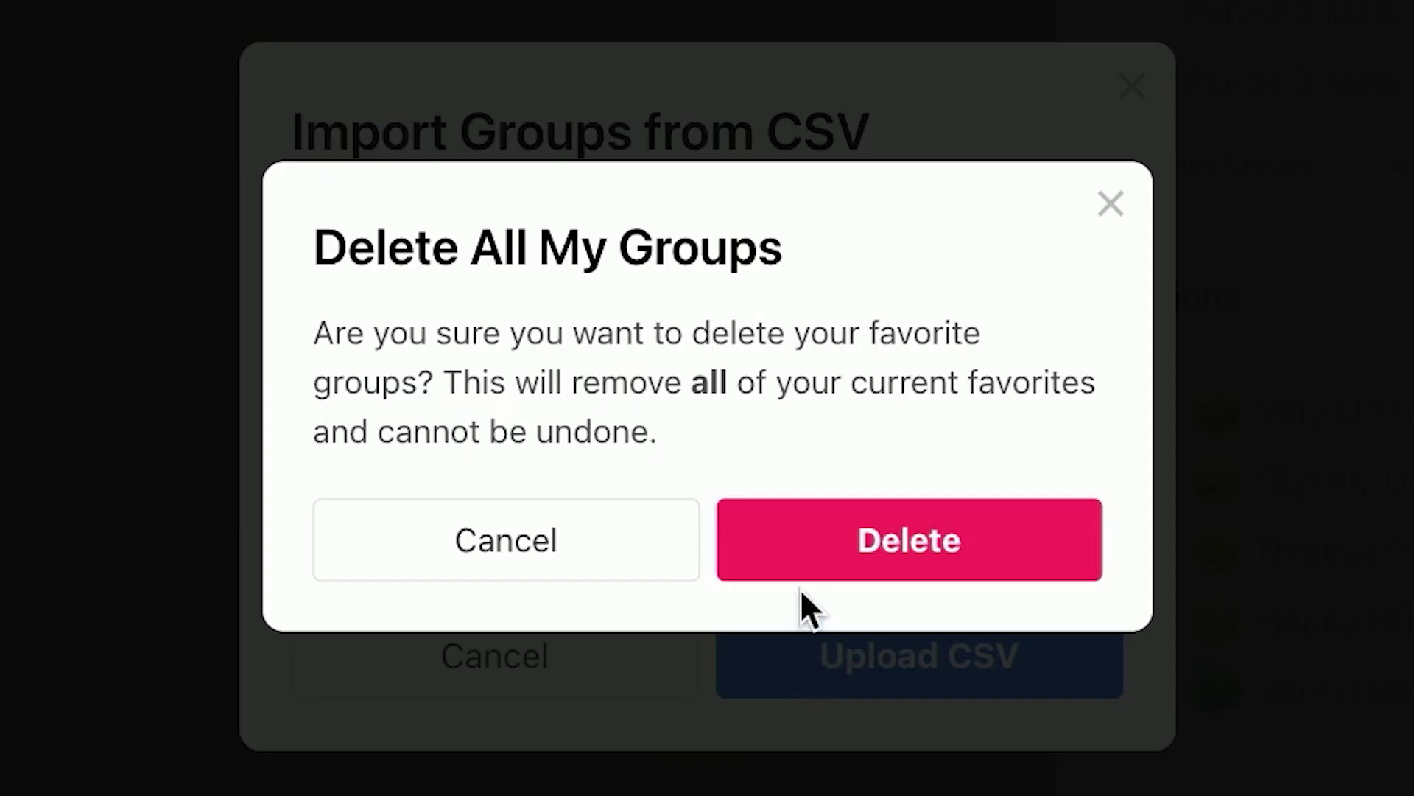
pyautogui.click(817, 569)
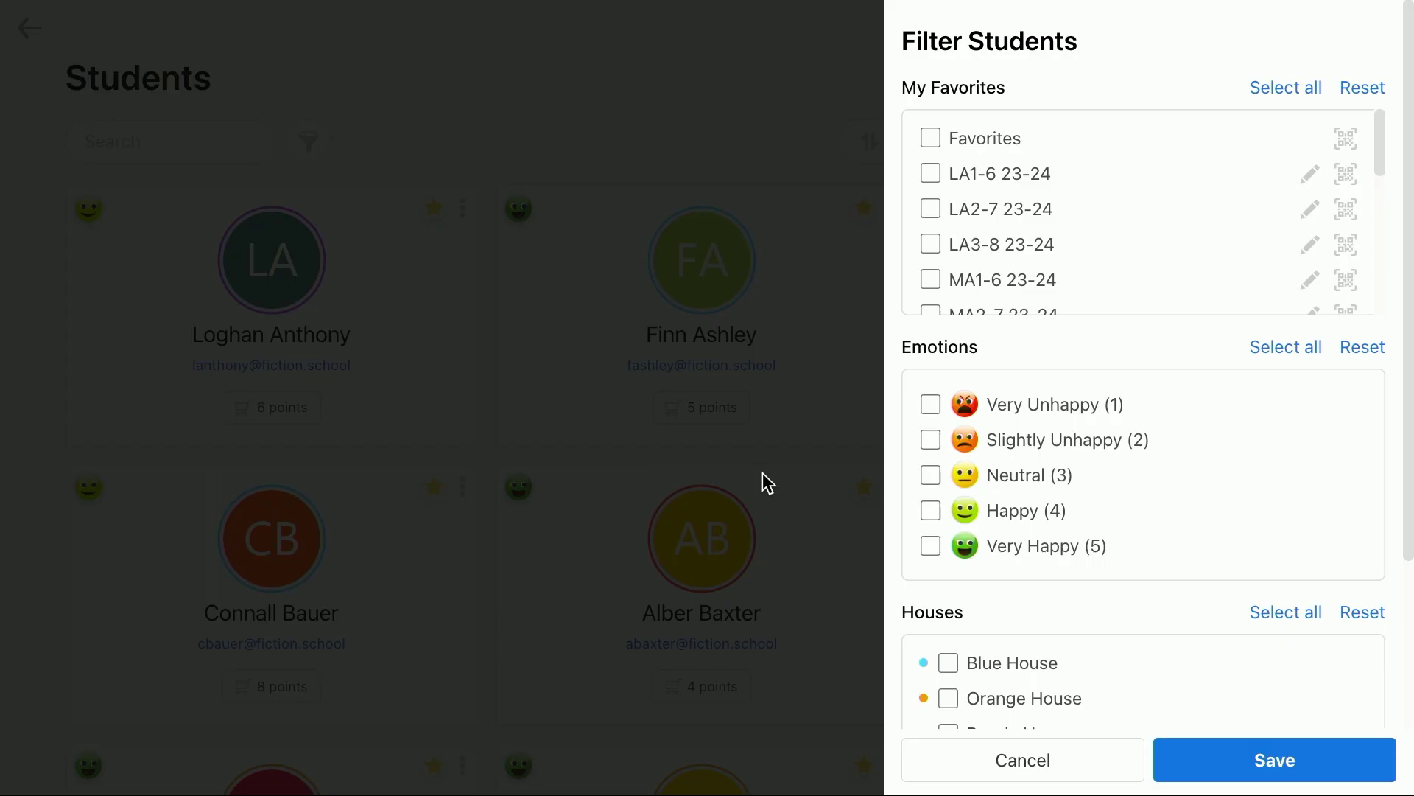